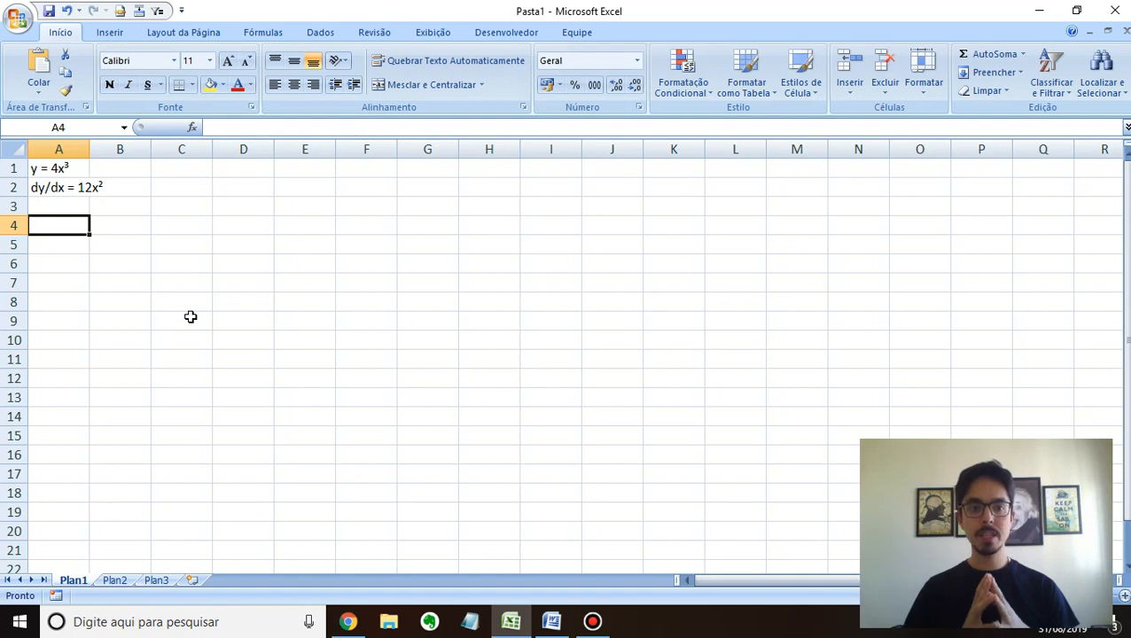
Enter the note "x = 5" in cell A4.
type("x = 5")
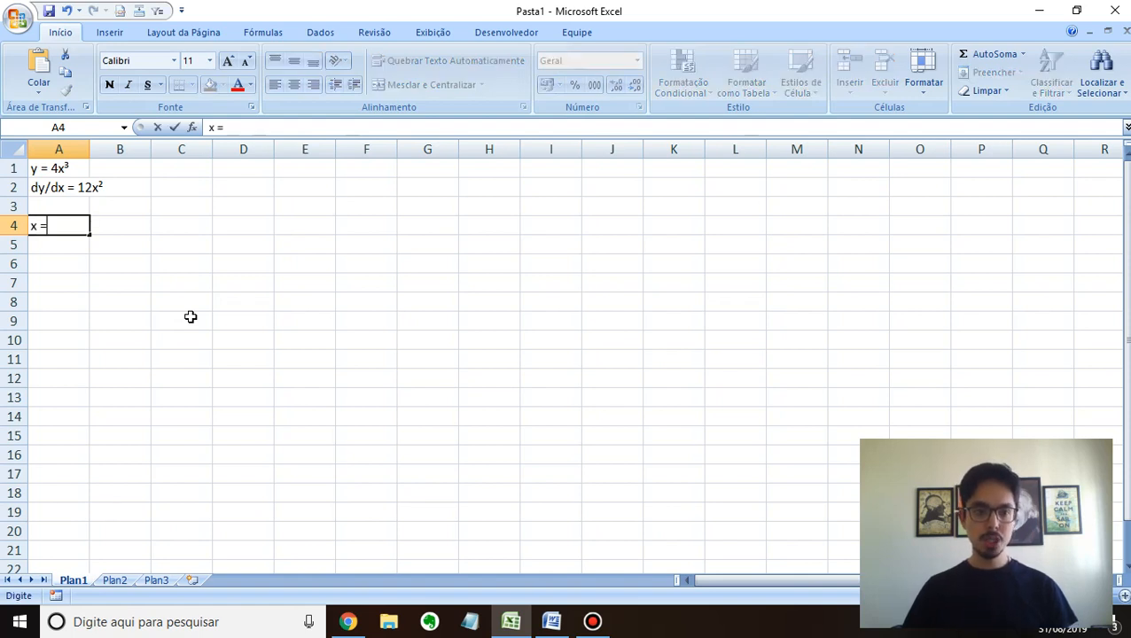
key("Return")
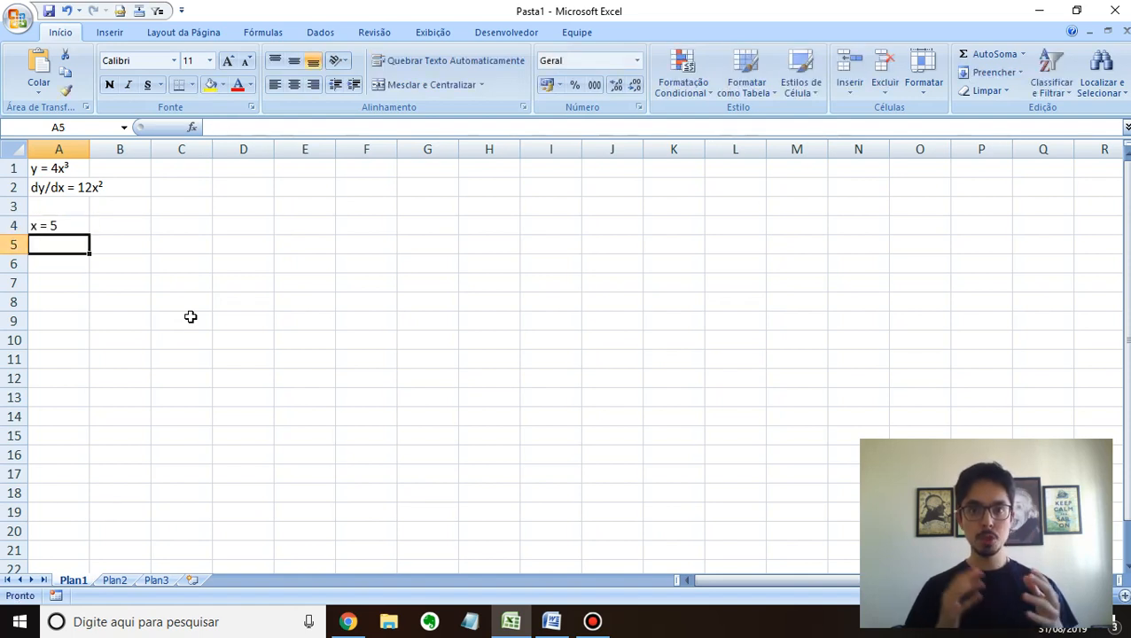
key("Return")
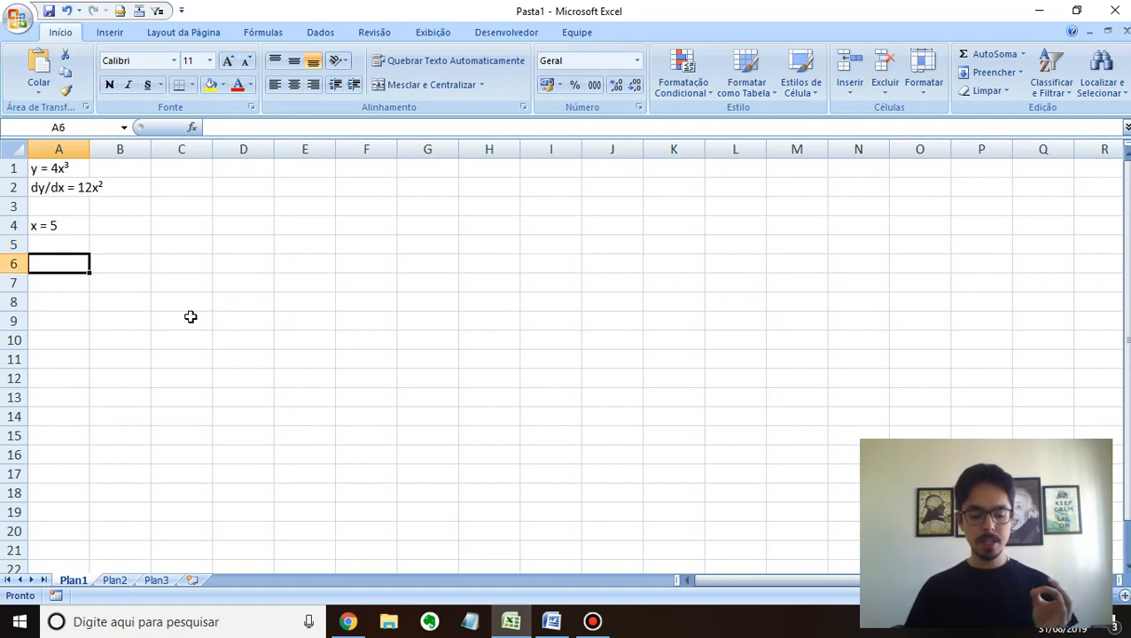
Enter the column headers x_i, x_f and delta x in cells A6 to C6.
type("x_i")
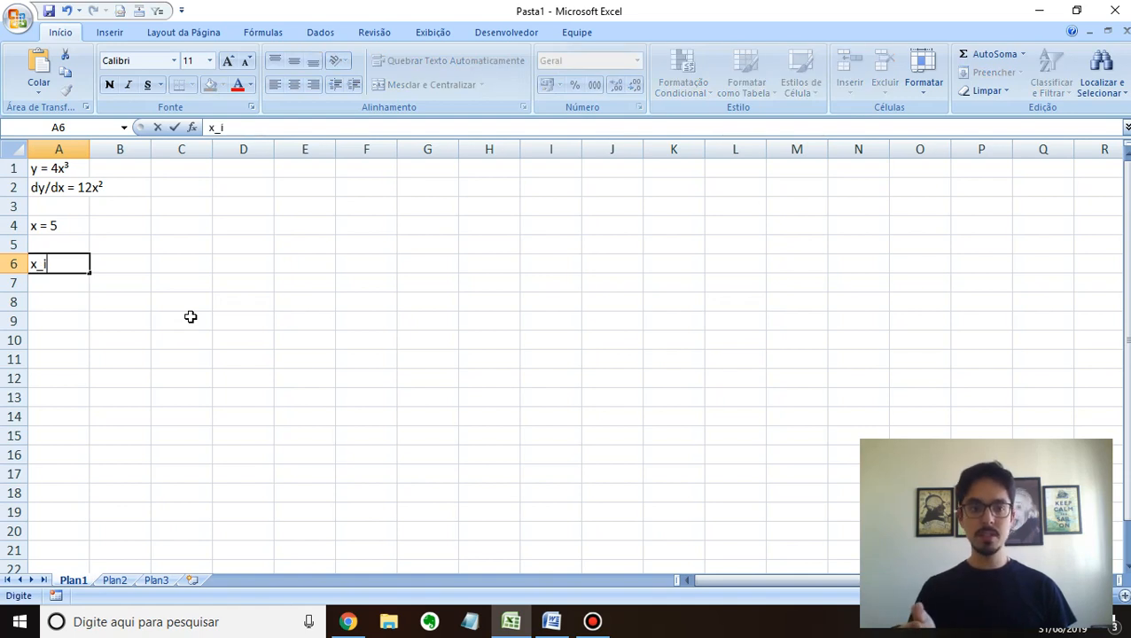
key("Tab")
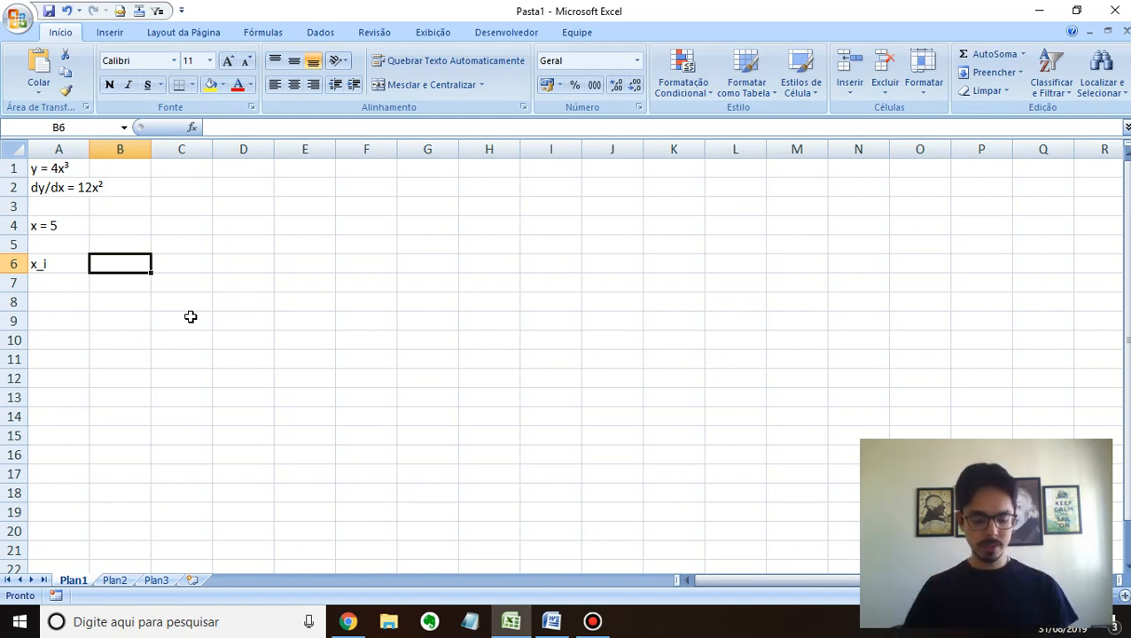
type("x_f")
key("Tab")
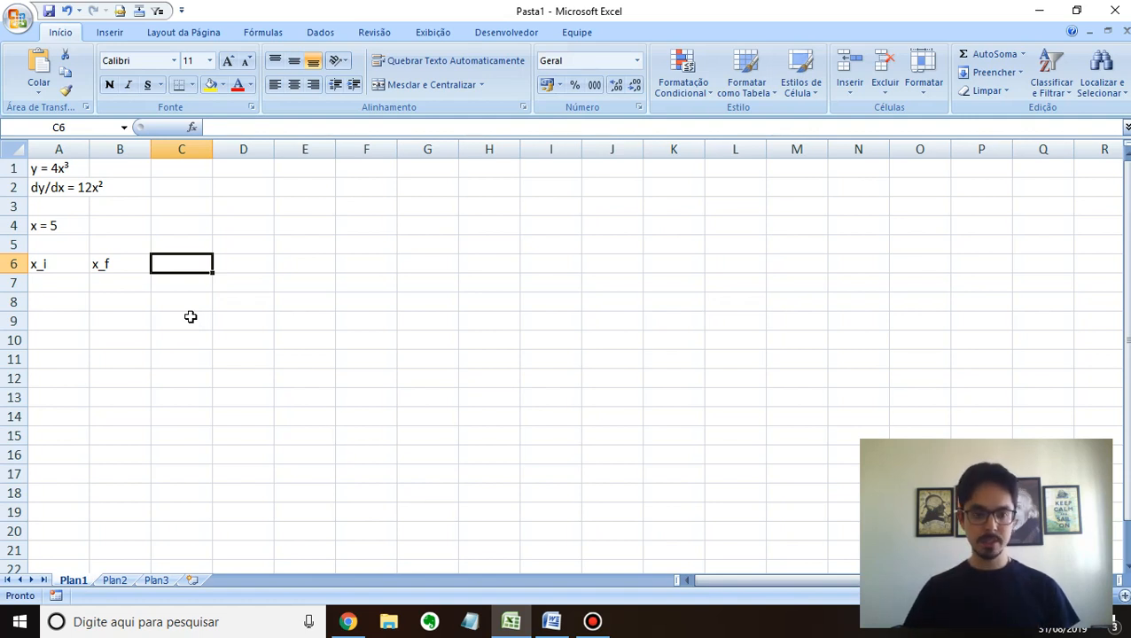
type("delta x")
key("Return")
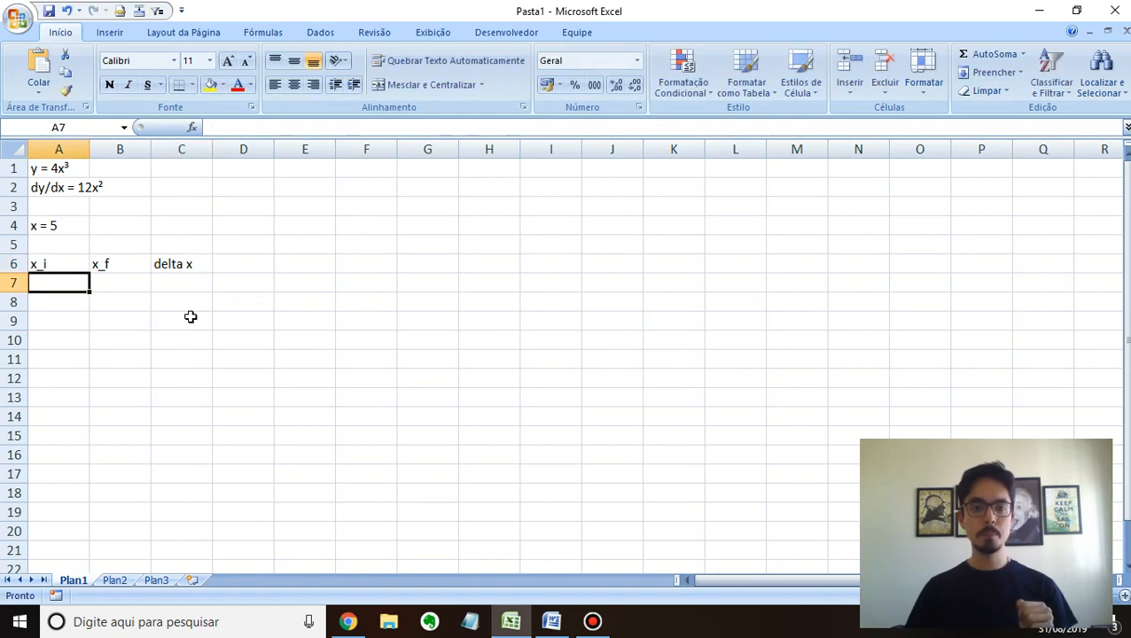
Enter 5 under x_i in cell A7 and 6 under x_f in cell B7.
key("Tab")
key("Tab")
key("Left")
key("Left")
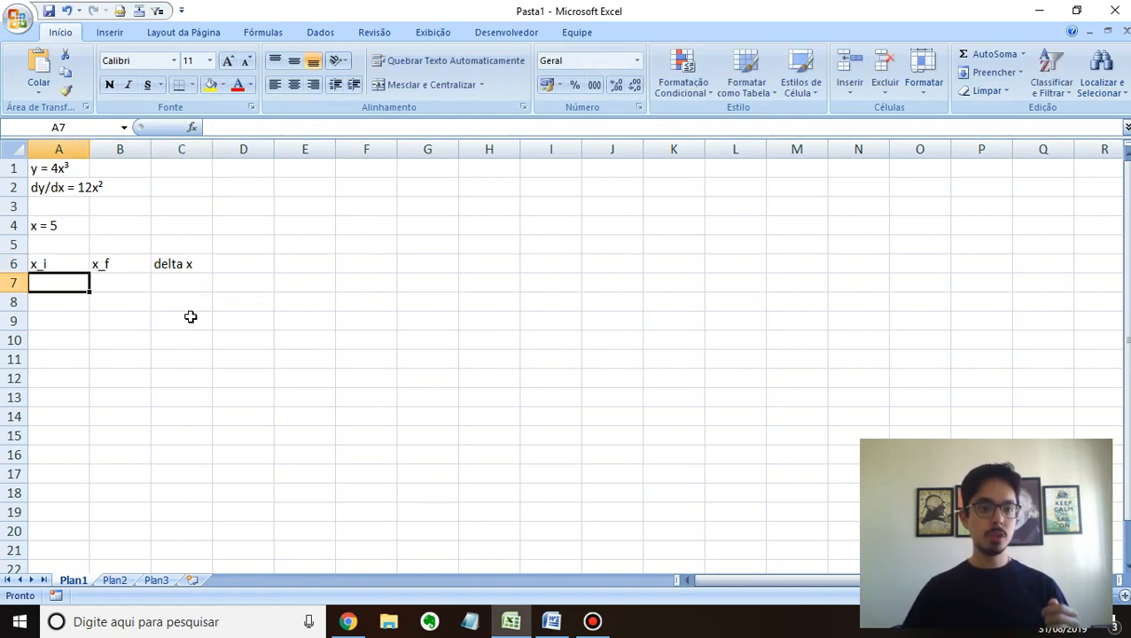
type("5")
key("Tab")
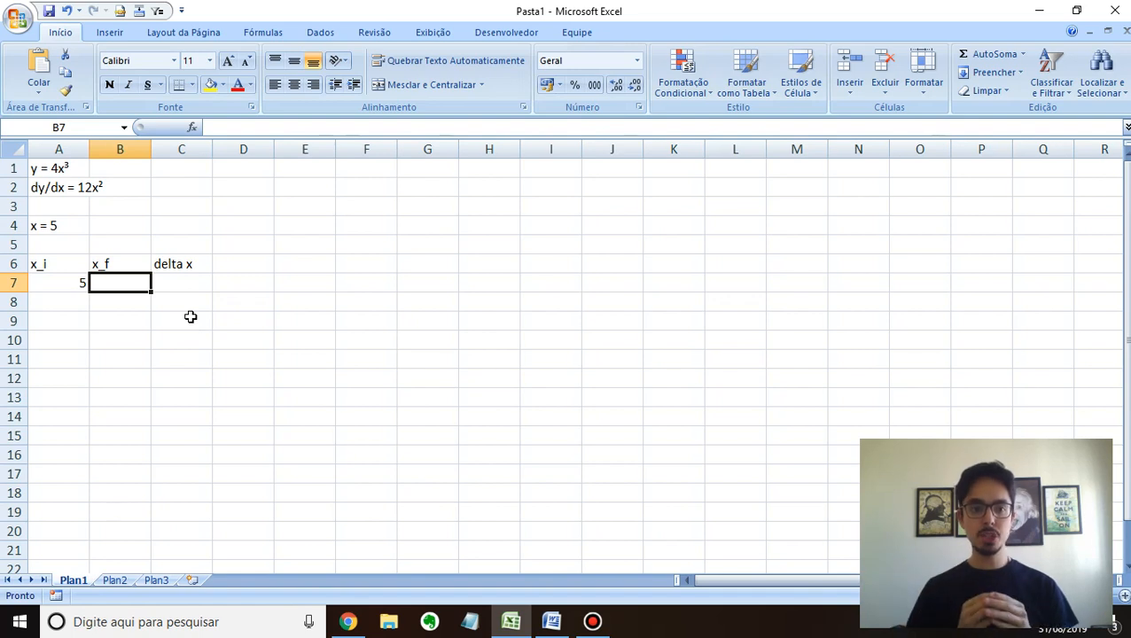
type("6")
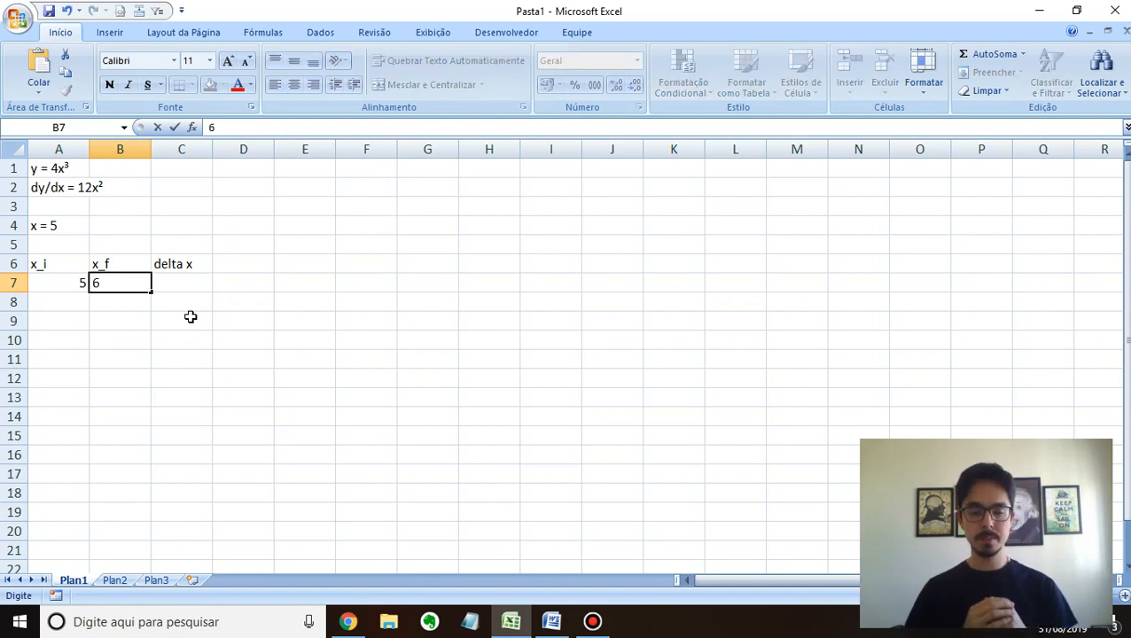
key("Tab")
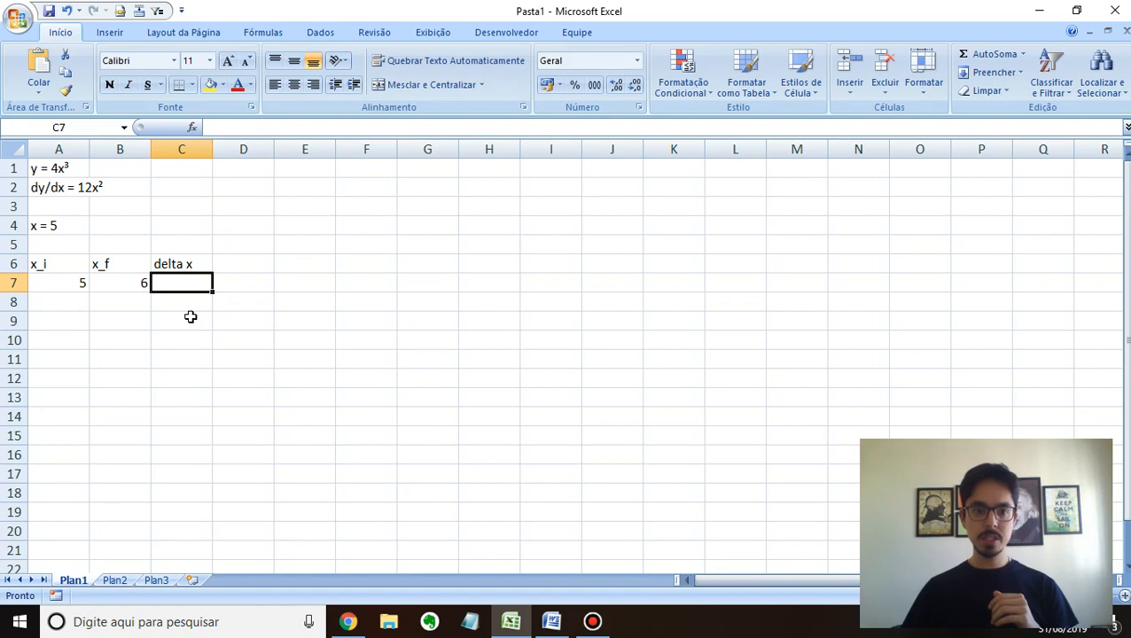
Calculate delta x in cell C7 by subtracting x_i from x_f with the formula =B7-A7.
type("=")
key("Left")
type("-")
key("Left")
key("Left")
key("Return")
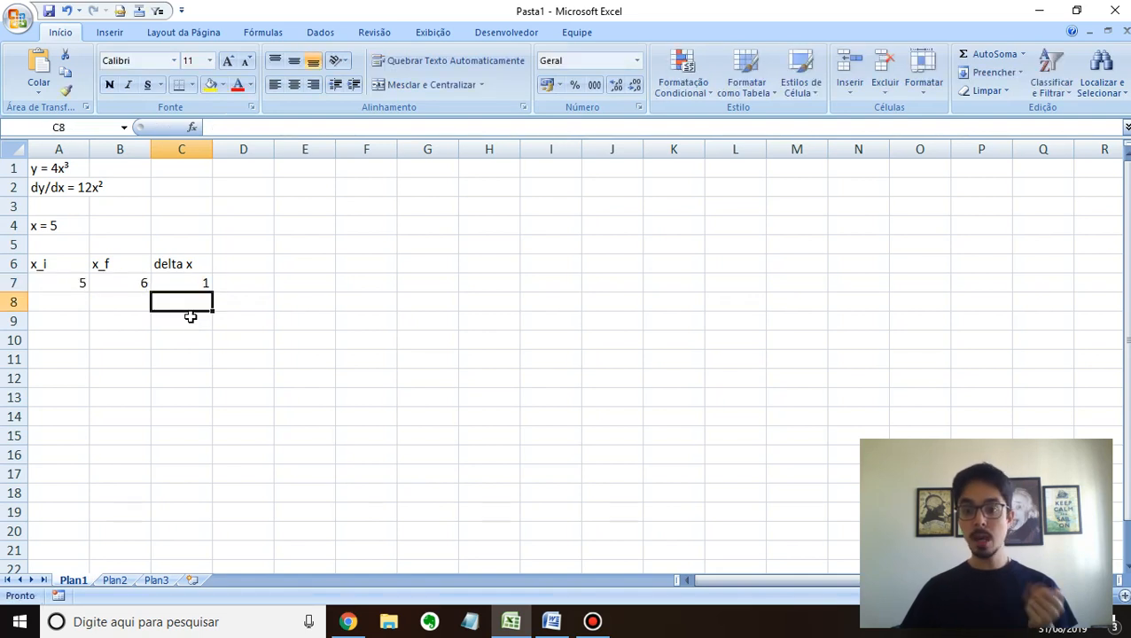
Add the column headers y_i in cell D6 and y_f in cell E6.
key("Up")
key("Up")
key("Right")
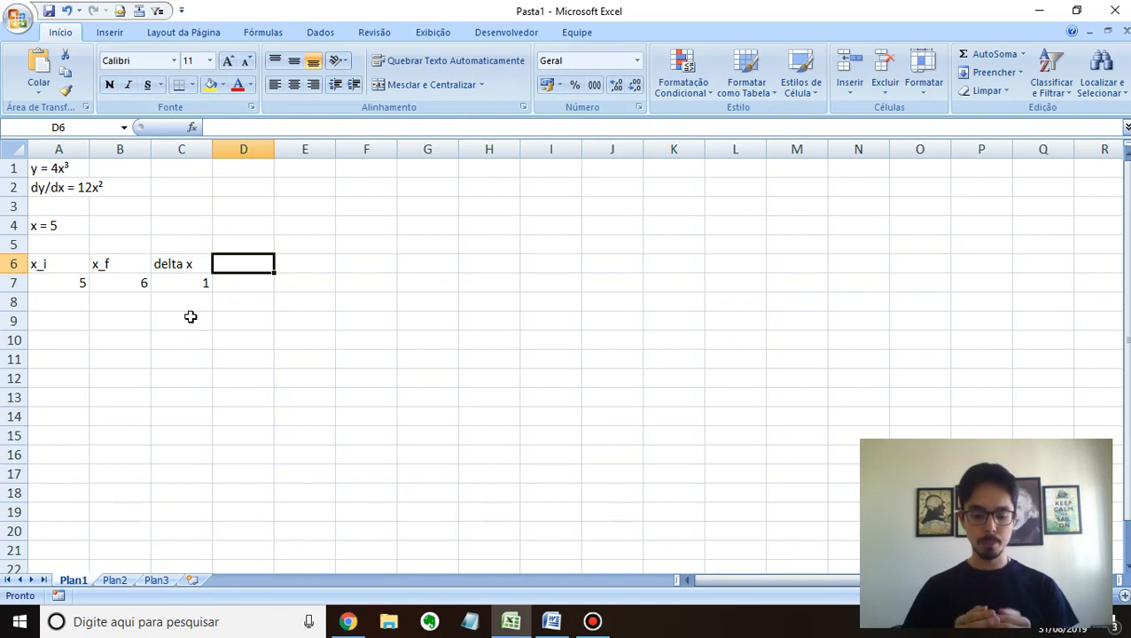
type("y_i")
key("Tab")
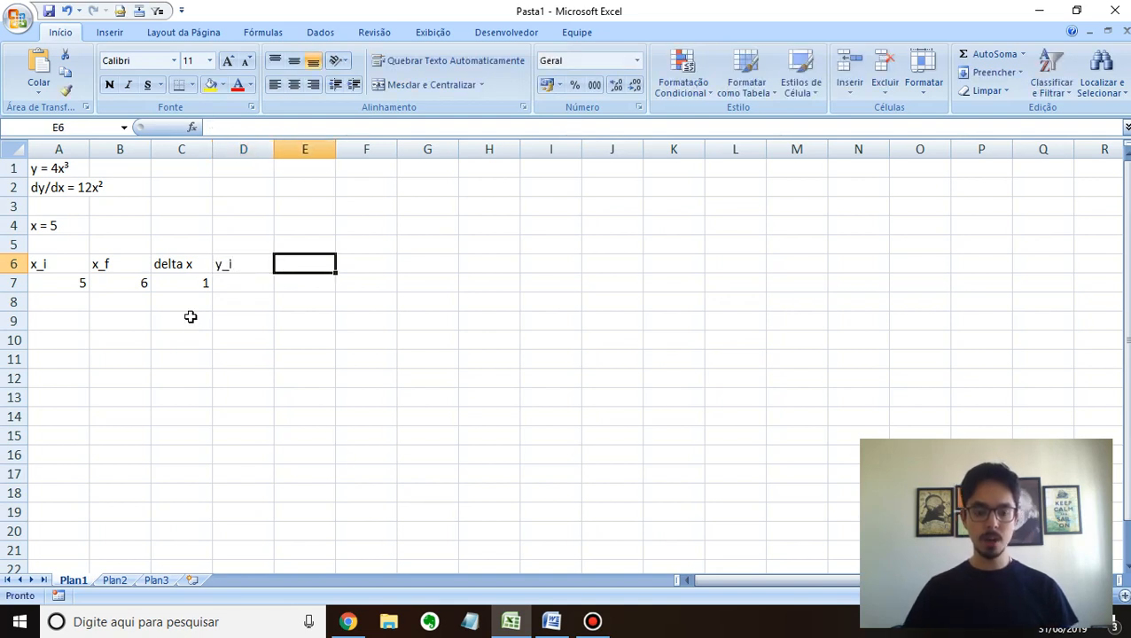
type("y_f")
key("Return")
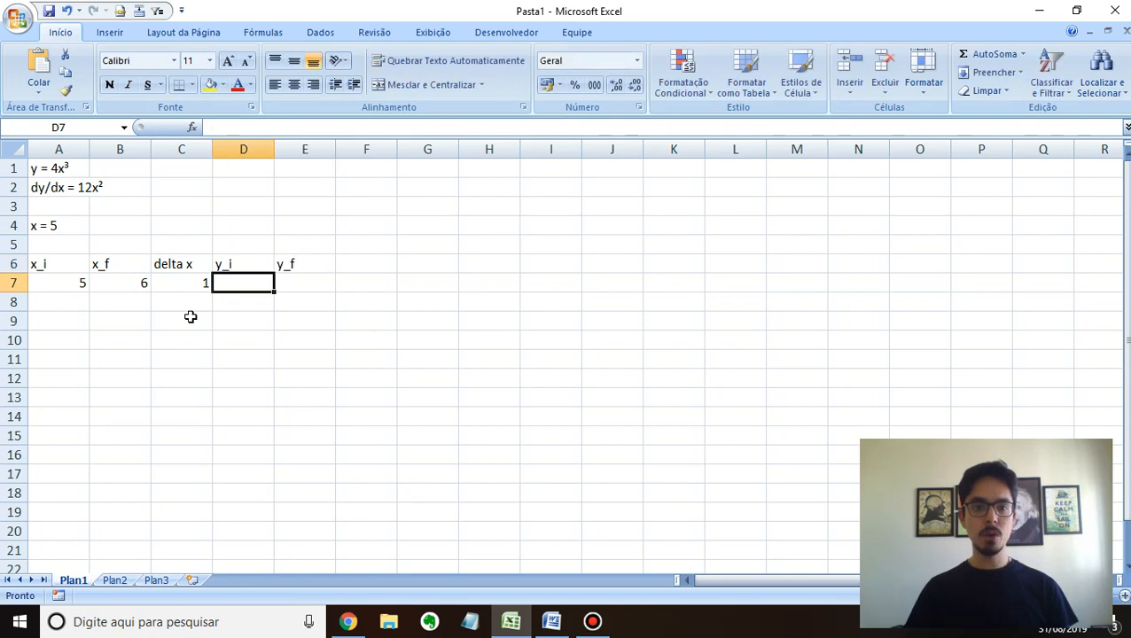
type("=")
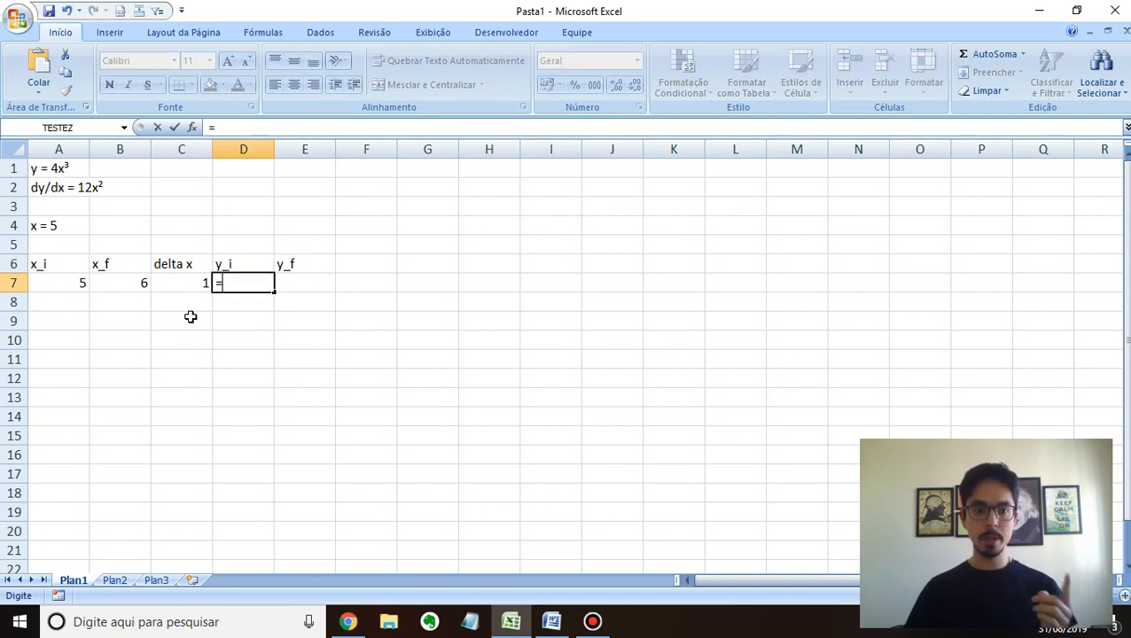
key("Left")
key("Left")
key("Left")
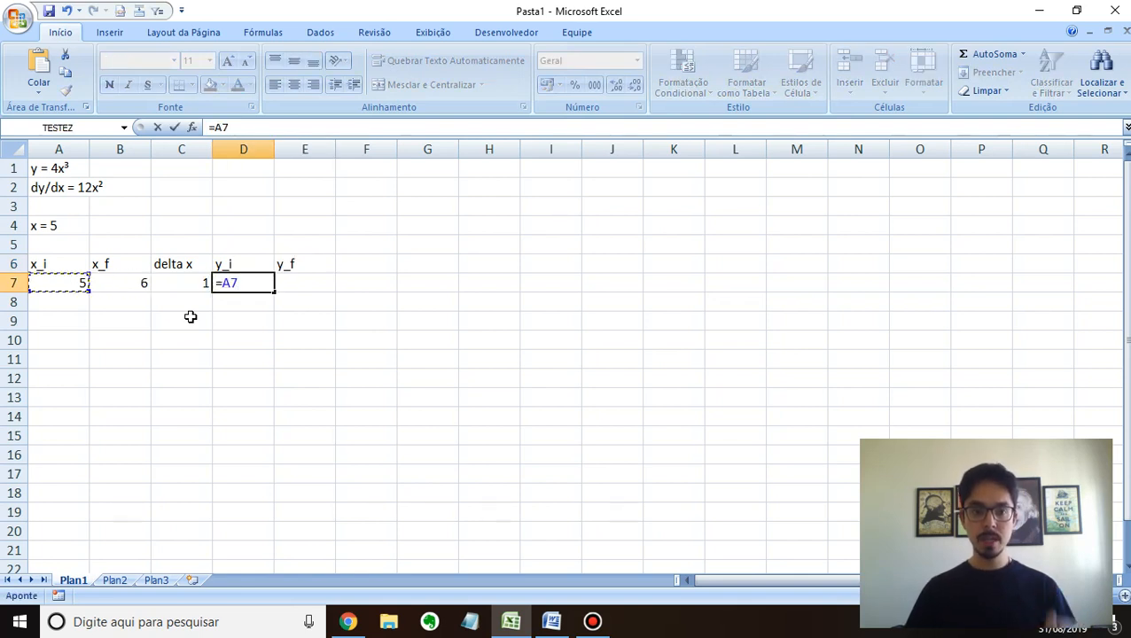
key("Escape")
left_click(59, 169)
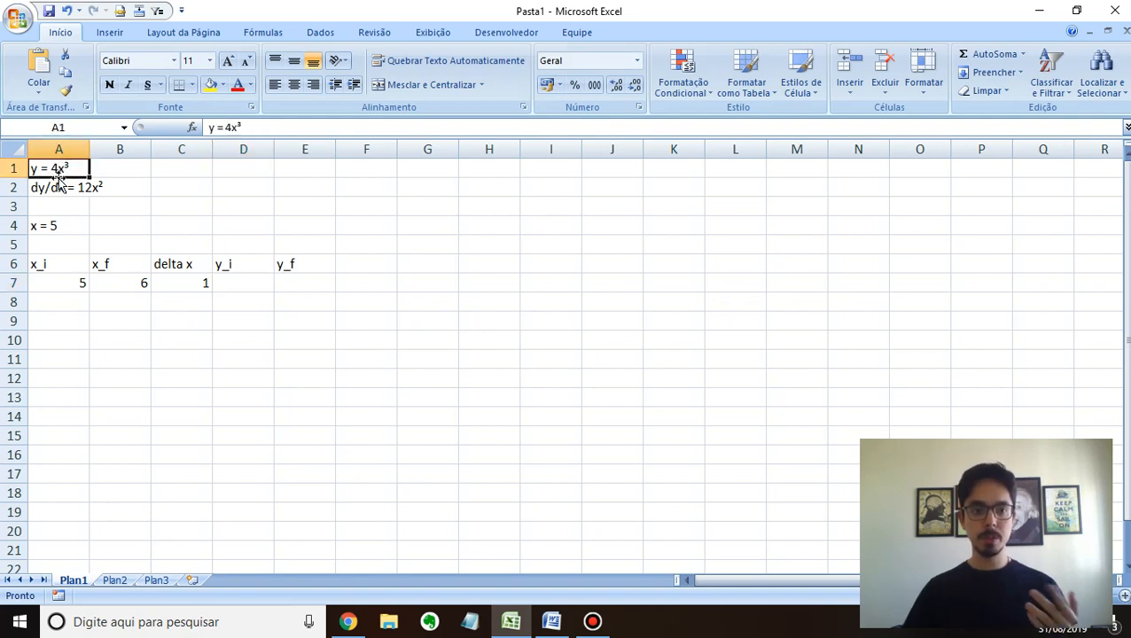
Calculate y_i in cell D7 from the function y = 4x³ with the formula =4*A7^3.
left_click(234, 286)
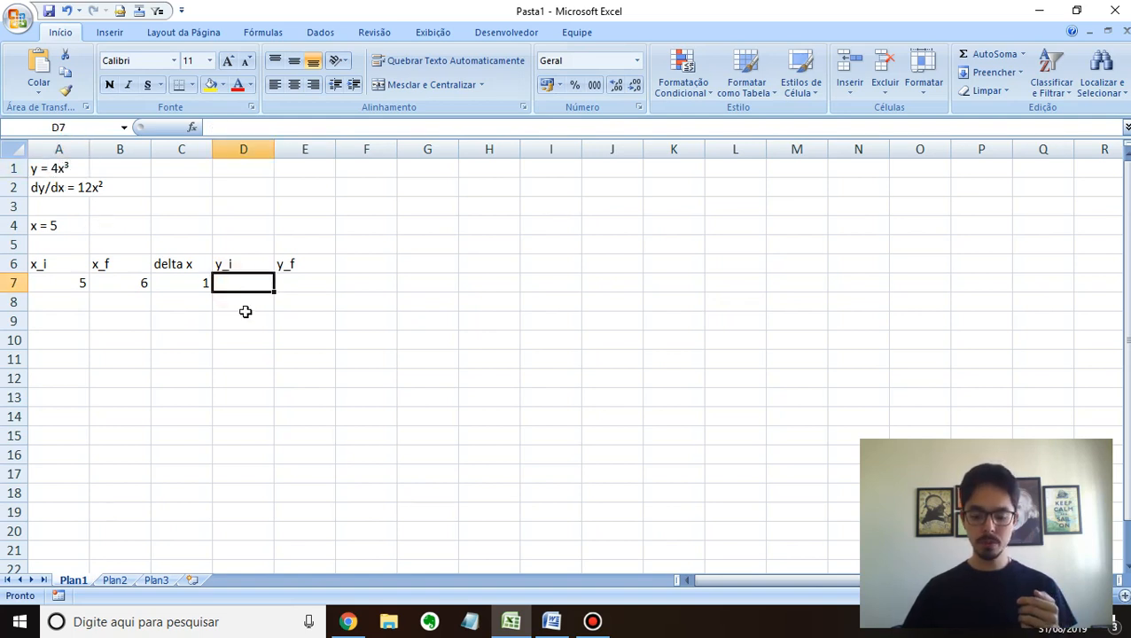
type("=4*")
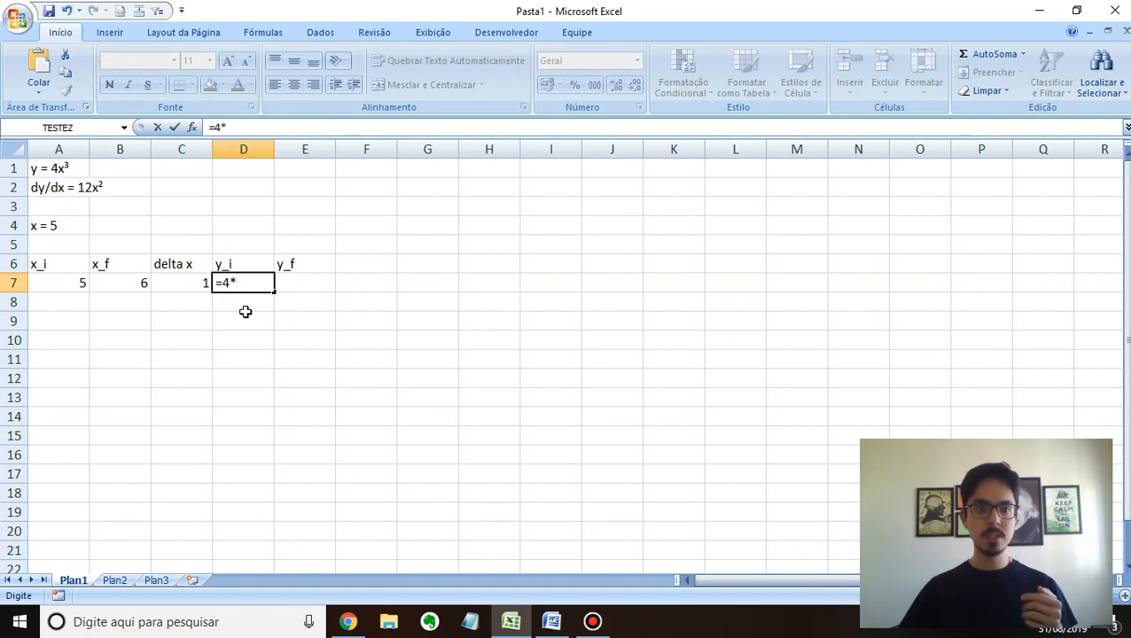
key("Left")
key("Left")
key("Left")
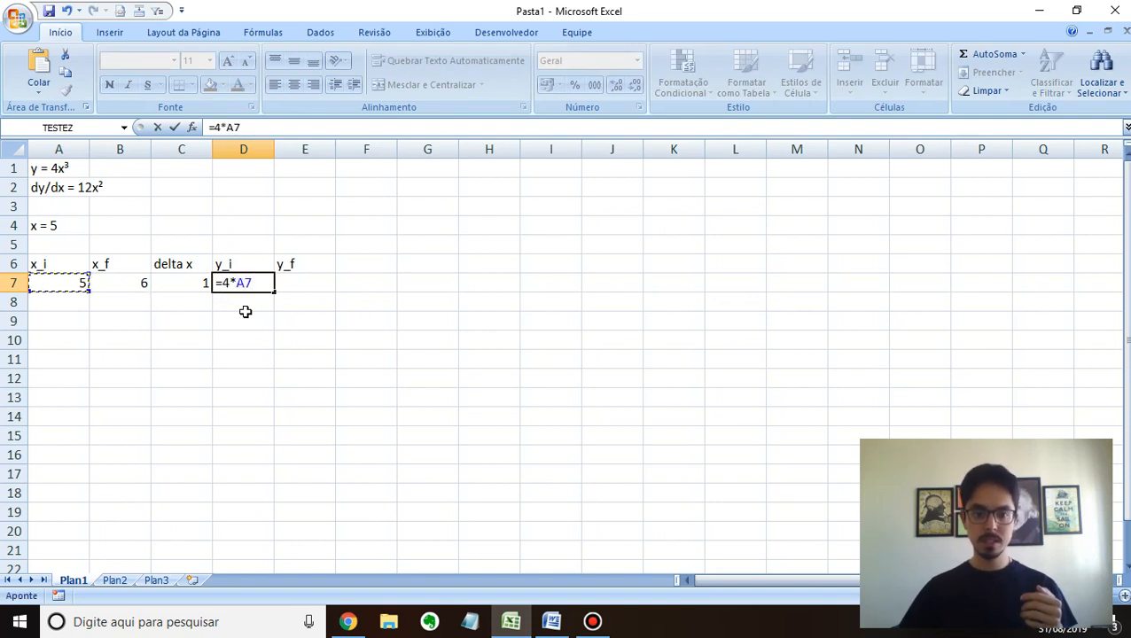
type("^3")
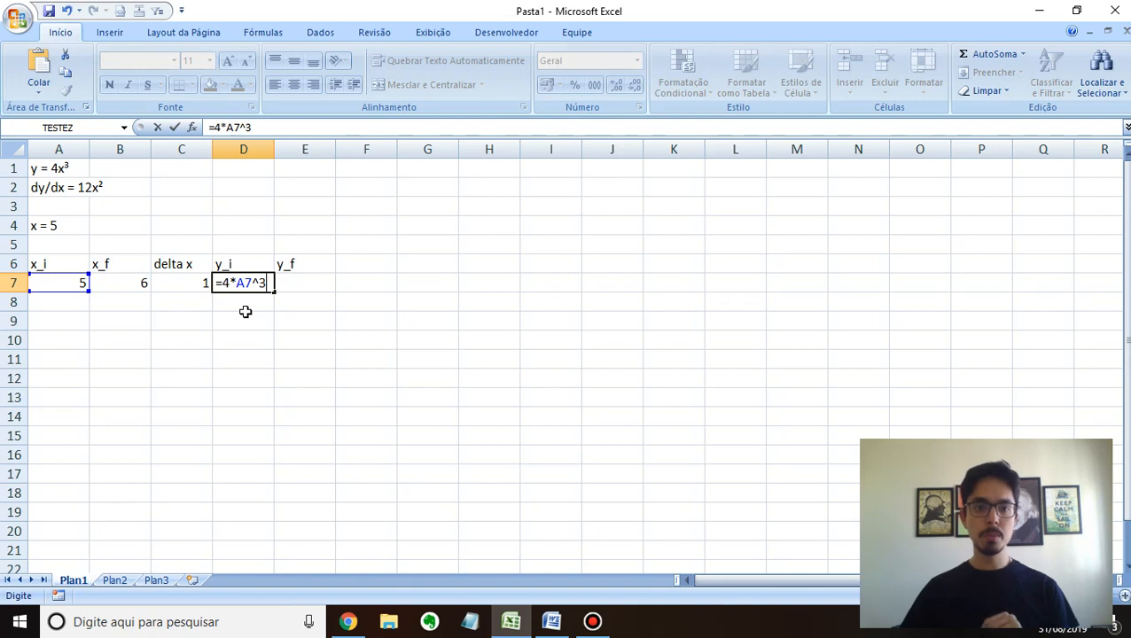
key("Return")
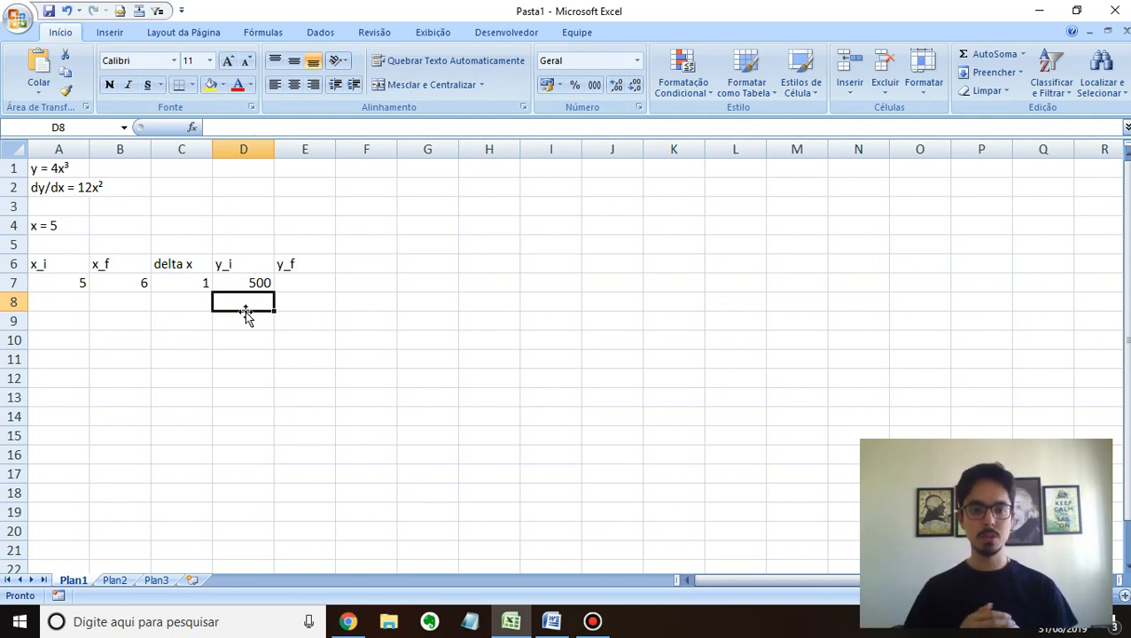
Calculate y_f in cell E7 from x_f with the formula =4*B7^3.
key("Up")
key("Right")
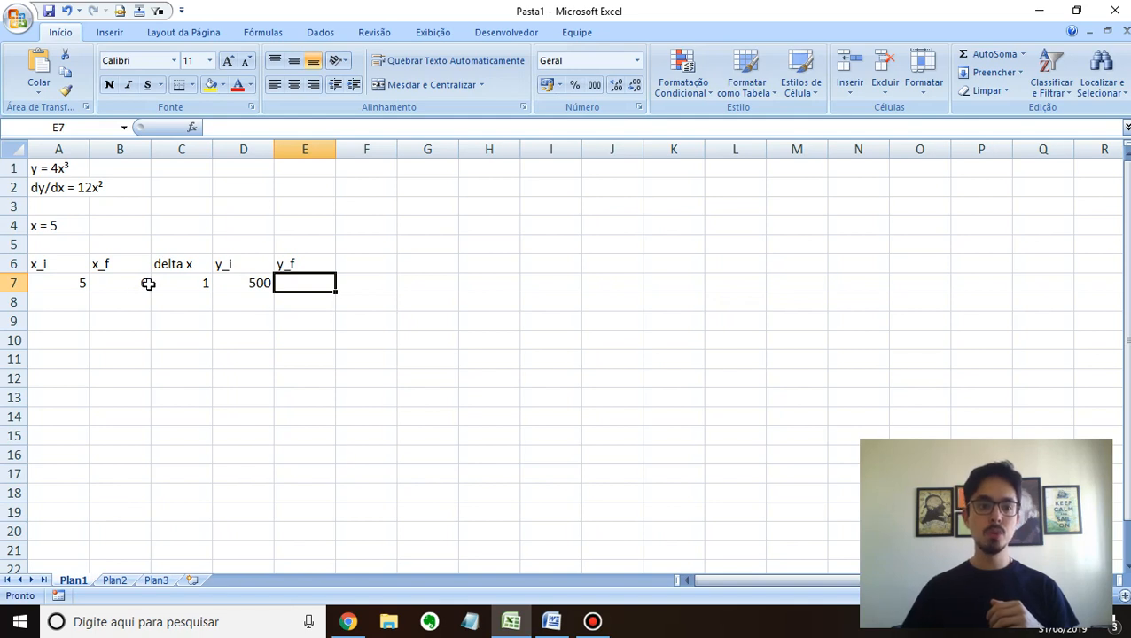
type("=4*")
key("Left")
key("Left")
key("Left")
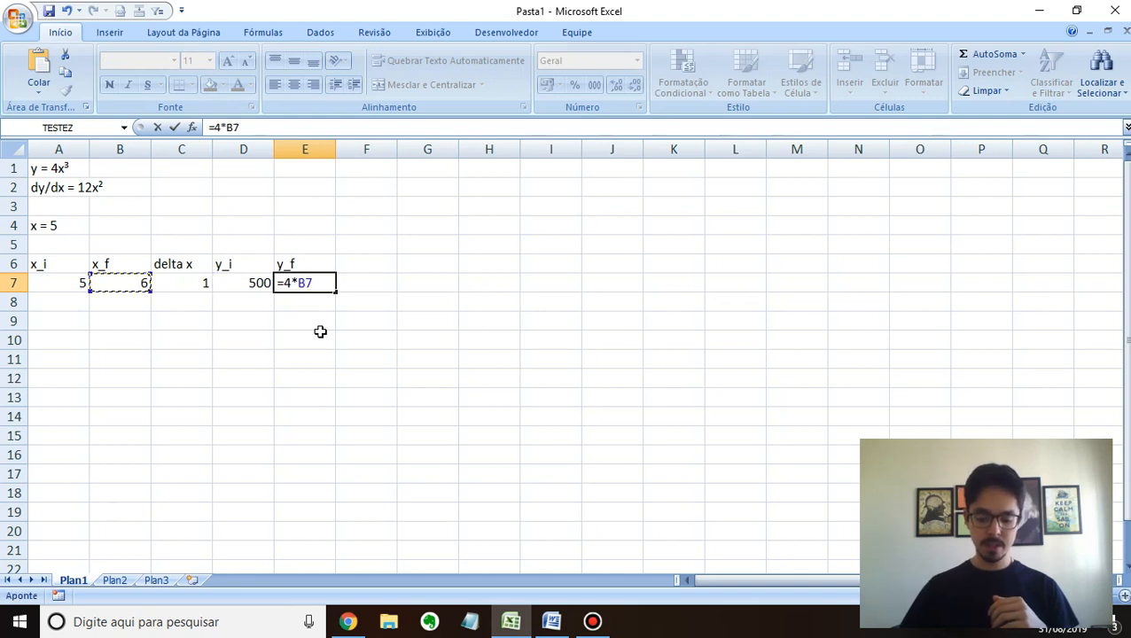
type("^3")
key("Return")
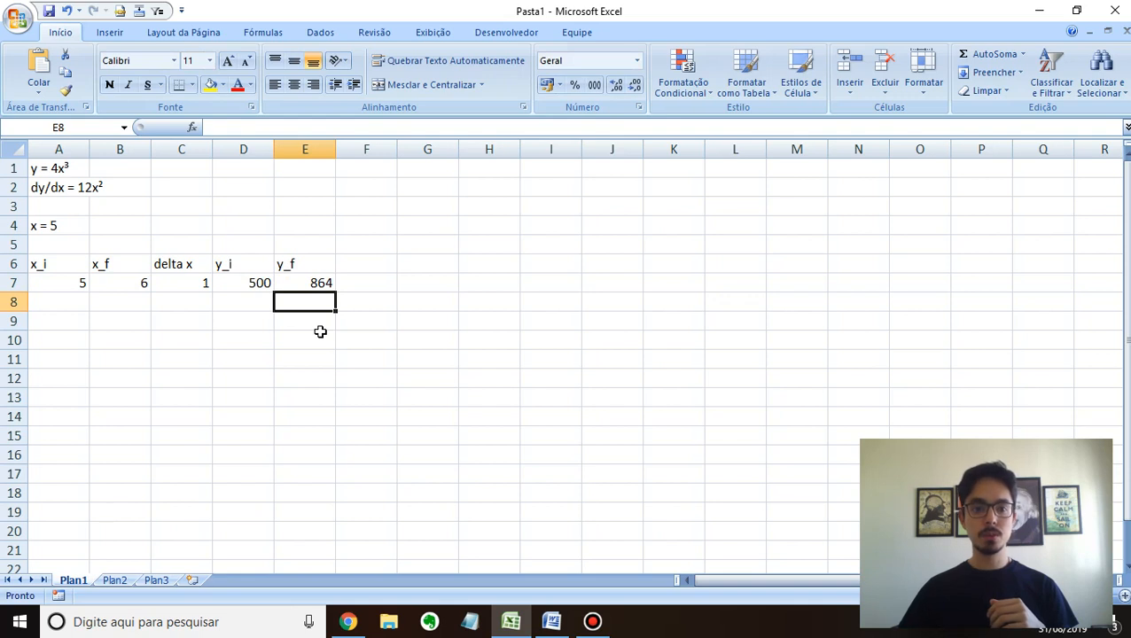
Add the header delta y in cell F6 and calculate it in F7 with the formula =E7-D7.
key("Up")
key("Up")
key("Right")
type("delta ")
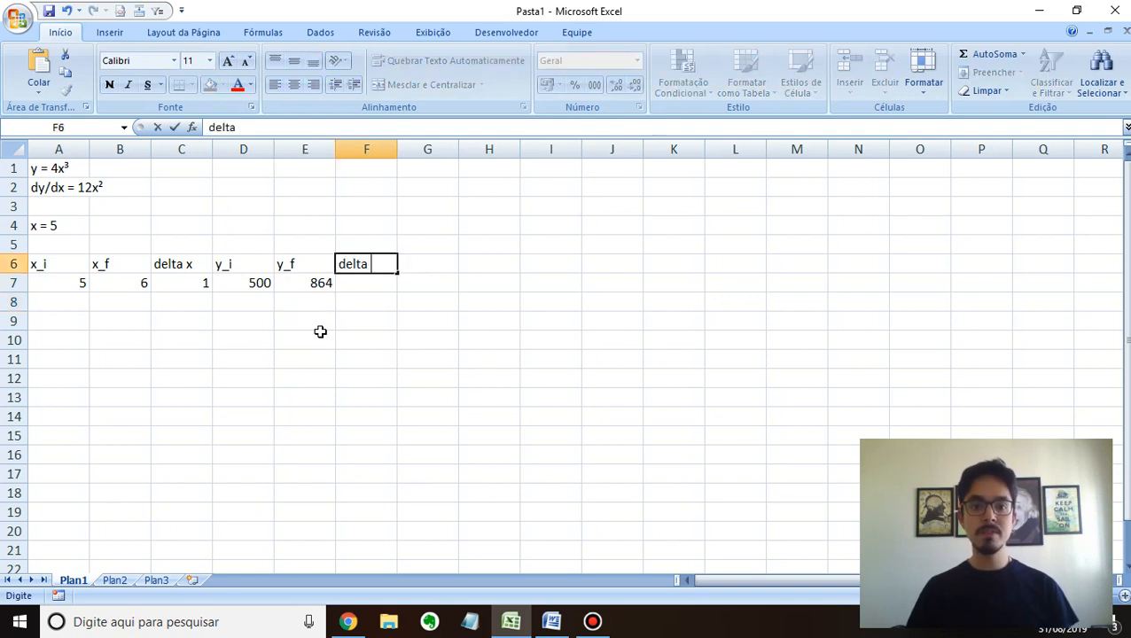
type("y")
key("Return")
type("=E7-")
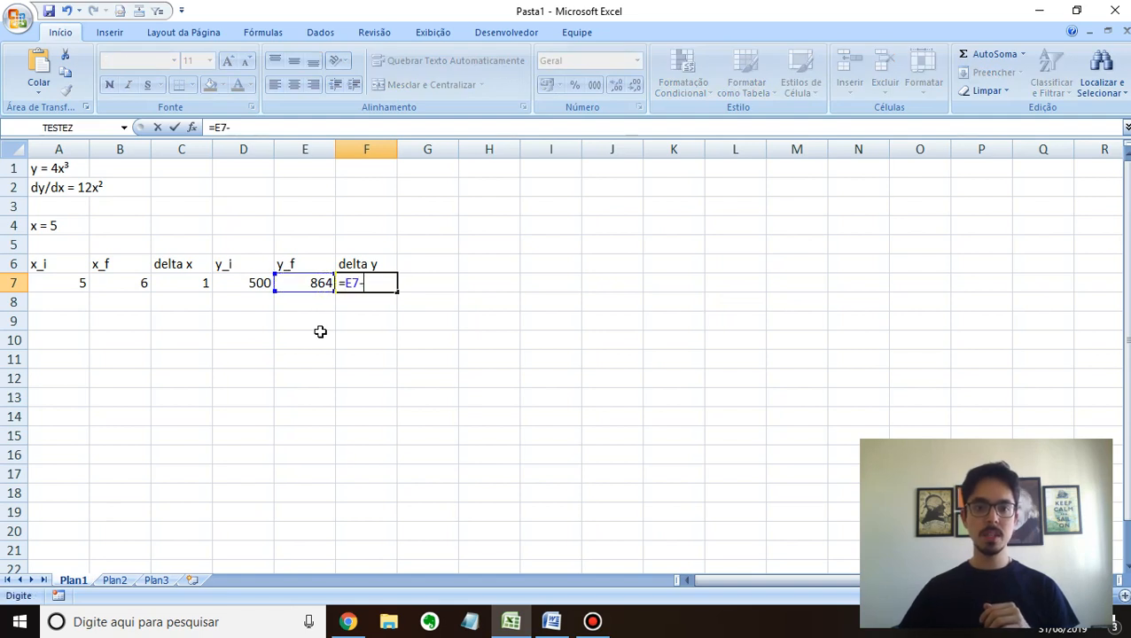
type("D7")
key("Return")
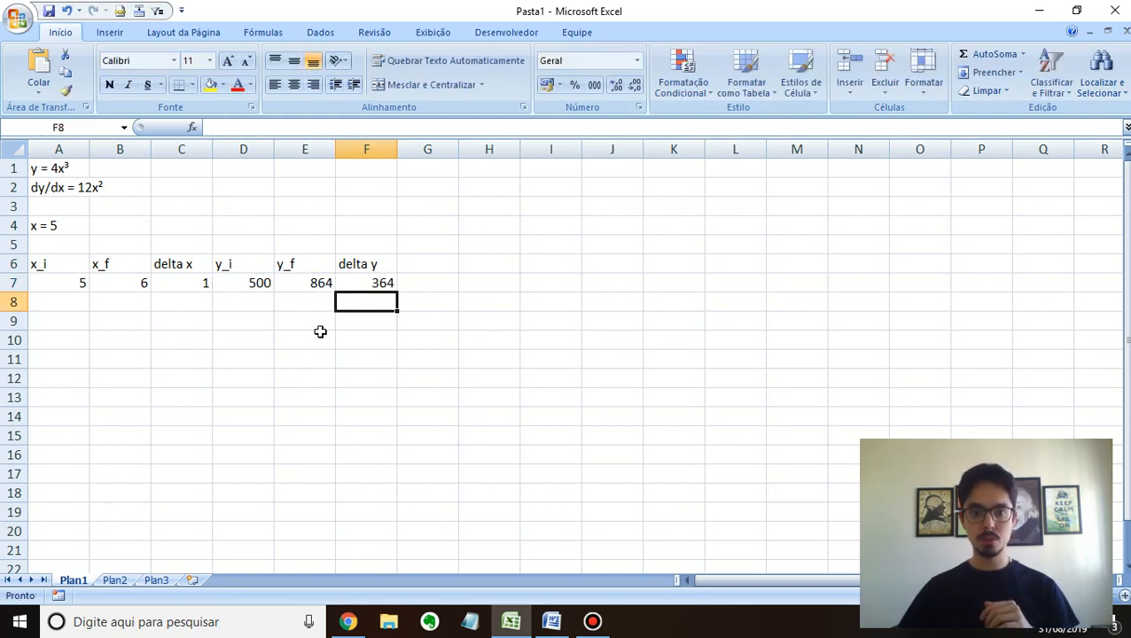
Add the column header m in cell G6.
key("Right")
key("Up")
key("Up")
type("m")
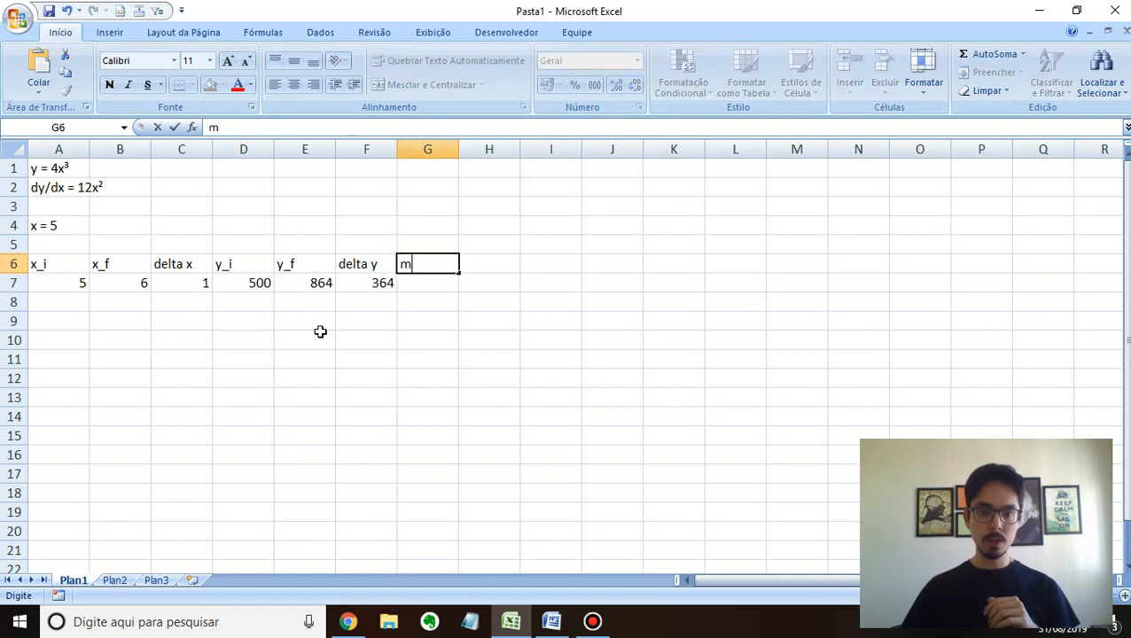
key("Return")
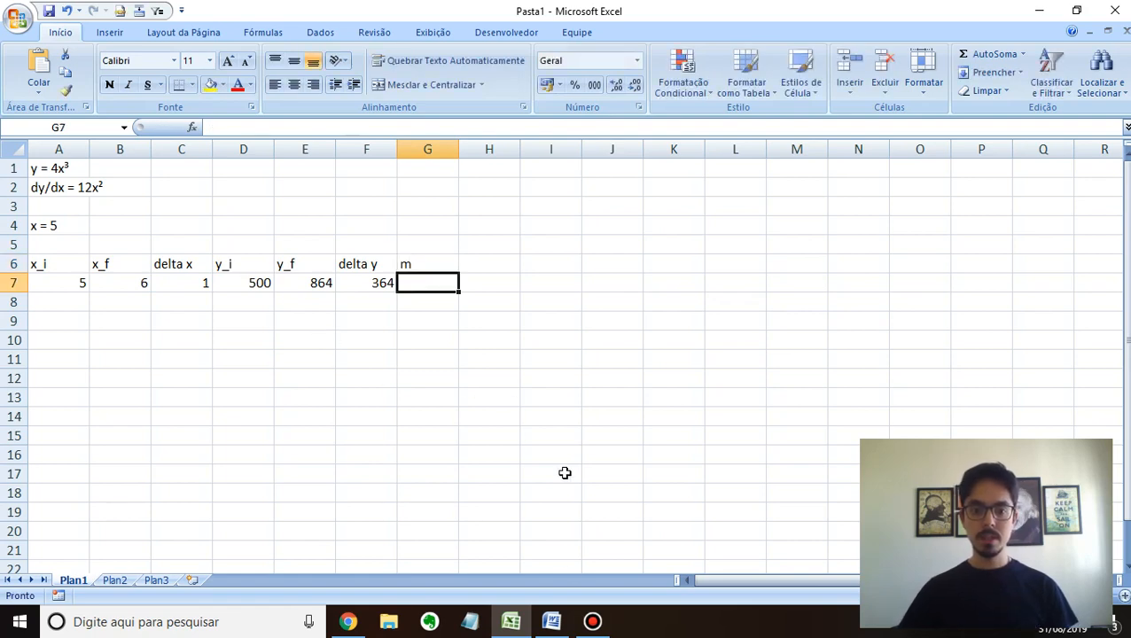
Check the slope equation in the Word document, and back in Excel calculate m in cell G7 with the formula =F7/C7.
left_click(551, 621)
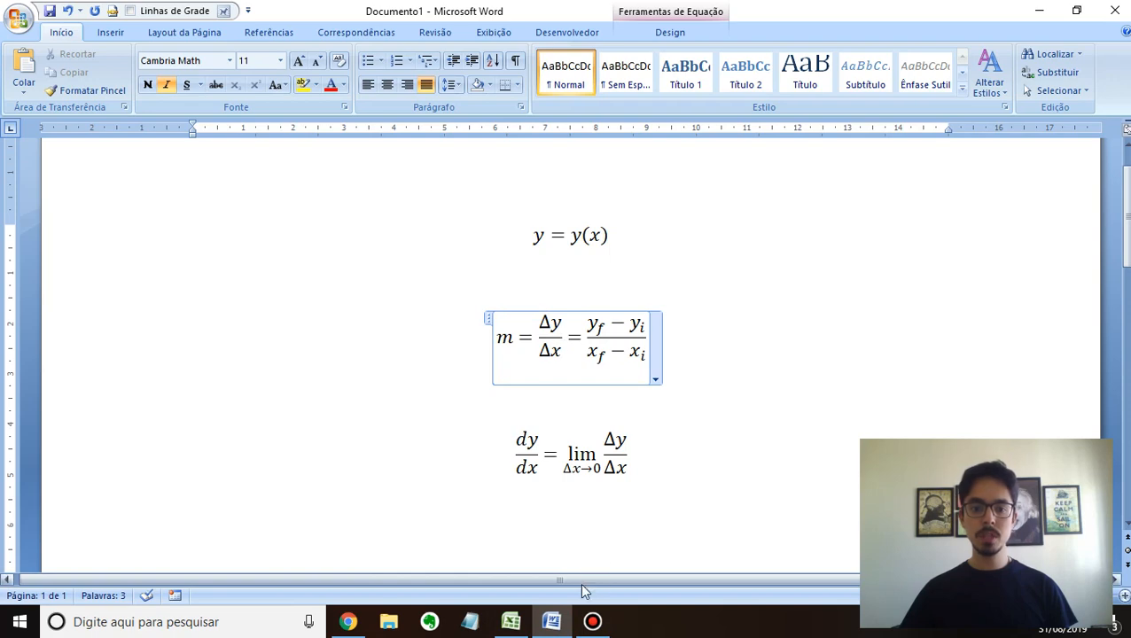
left_click(511, 621)
type("=")
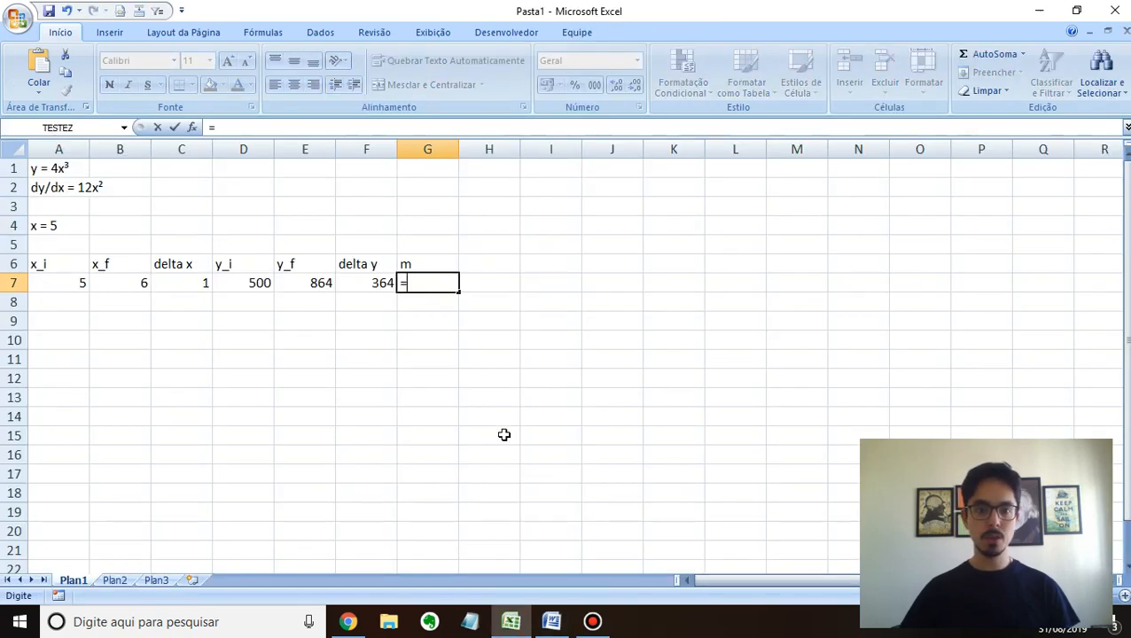
key("Left")
type("/")
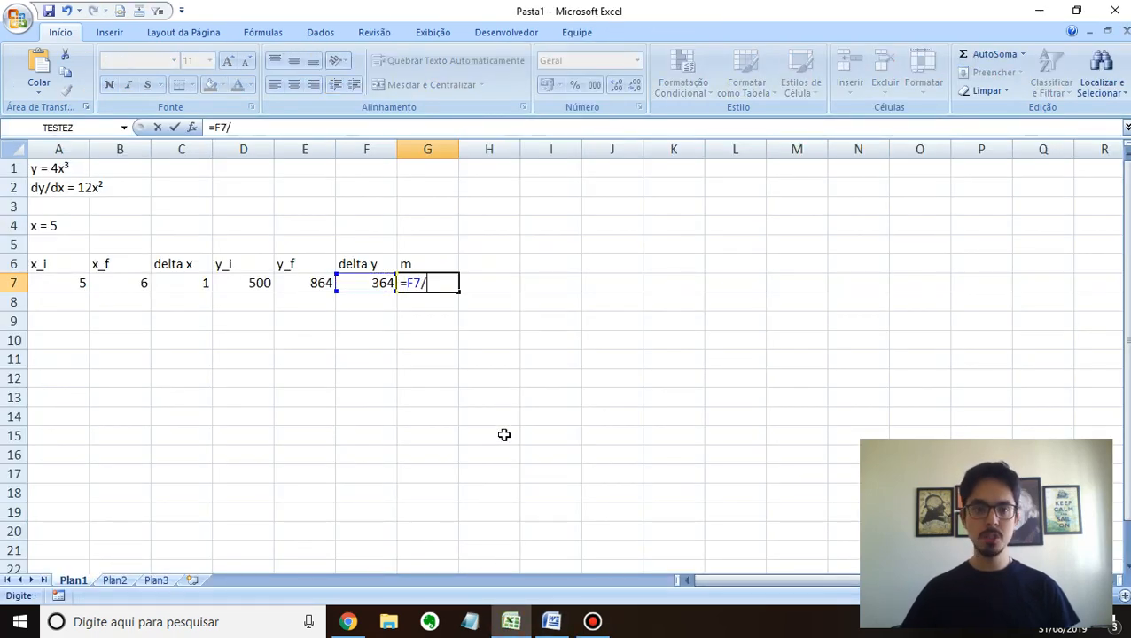
key("Left")
key("Left")
key("Left")
key("Return")
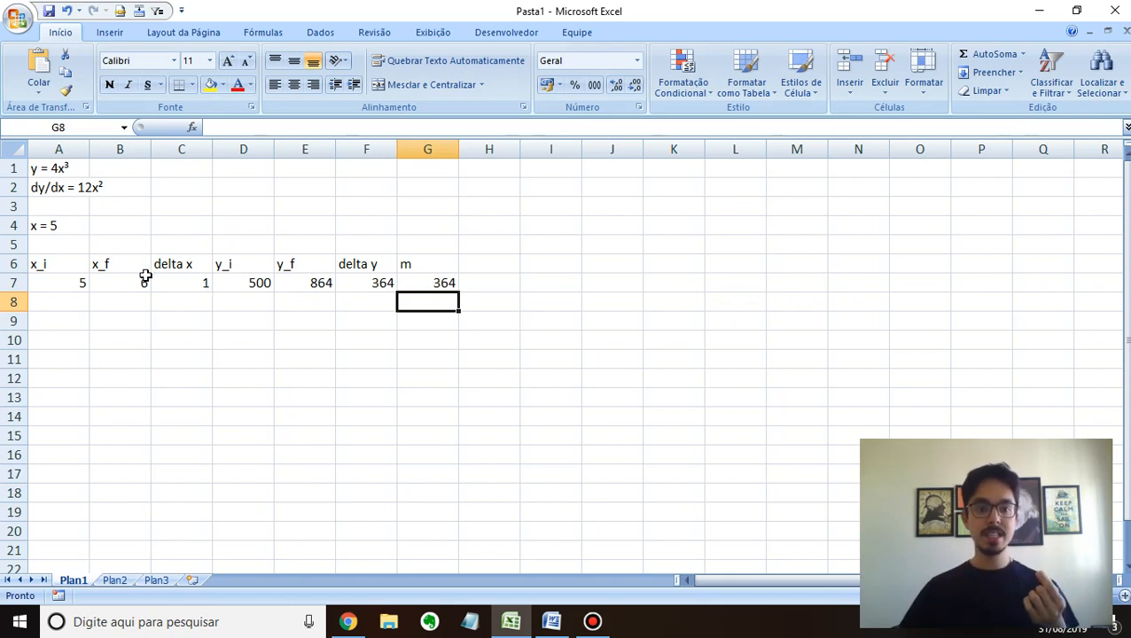
Calculate the second delta x in cell C8 as a tenth of the first, with the formula =C7/10.
left_click(182, 298)
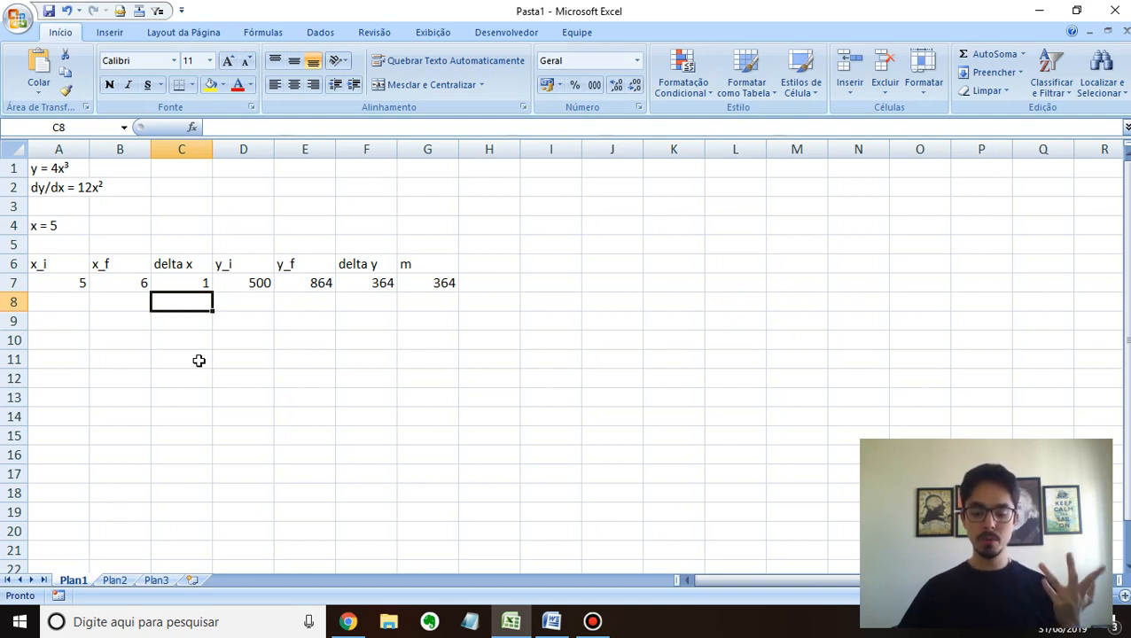
type("=")
key("Up")
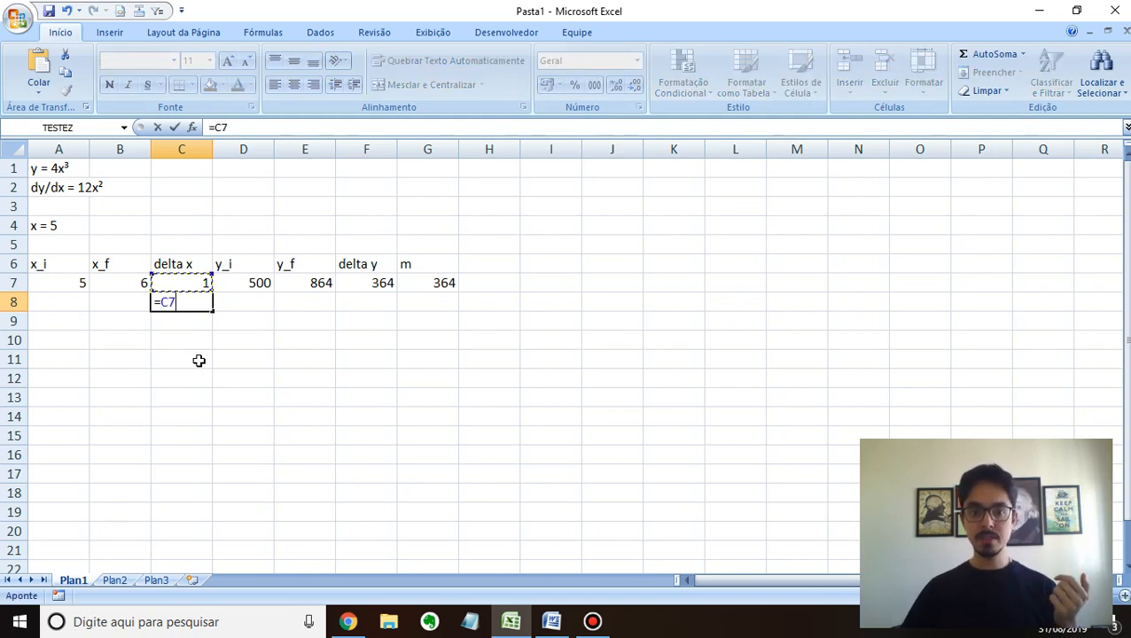
type("/10")
key("Return")
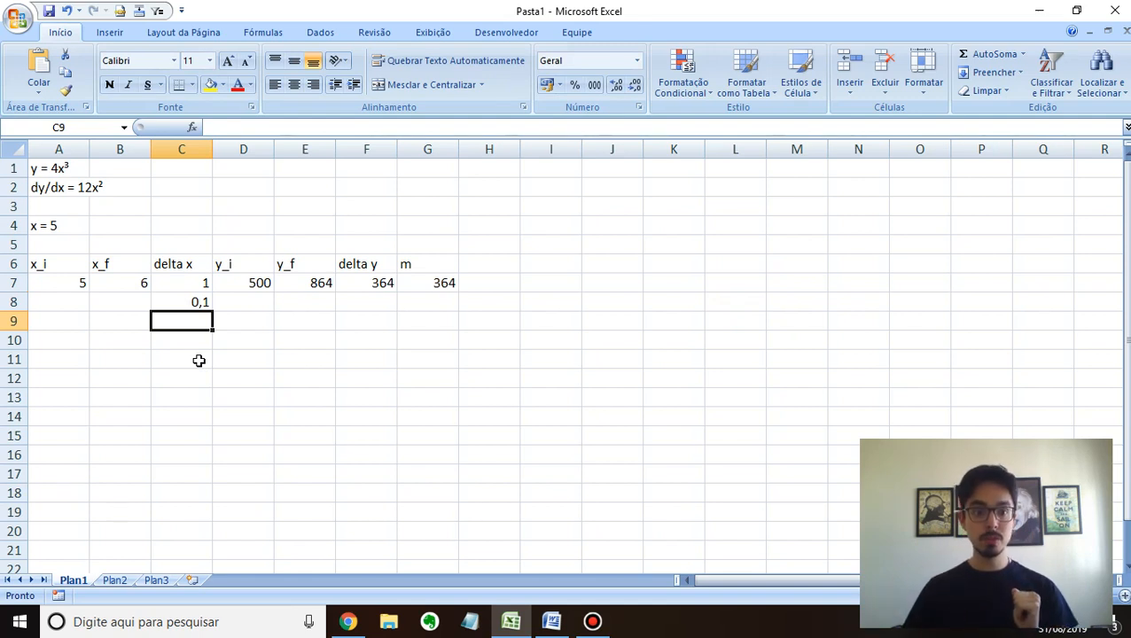
Copy the x_i value 5 from cell A7 into cell A8.
key("Up")
key("Left")
key("Left")
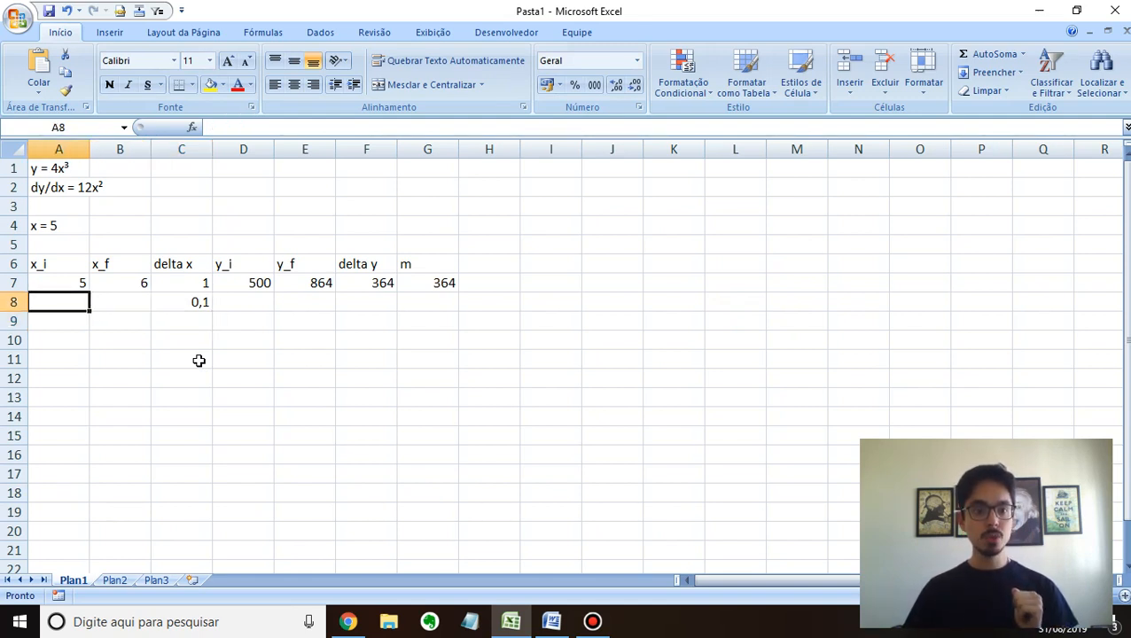
key("Up")
key("ctrl+c")
key("Down")
key("Return")
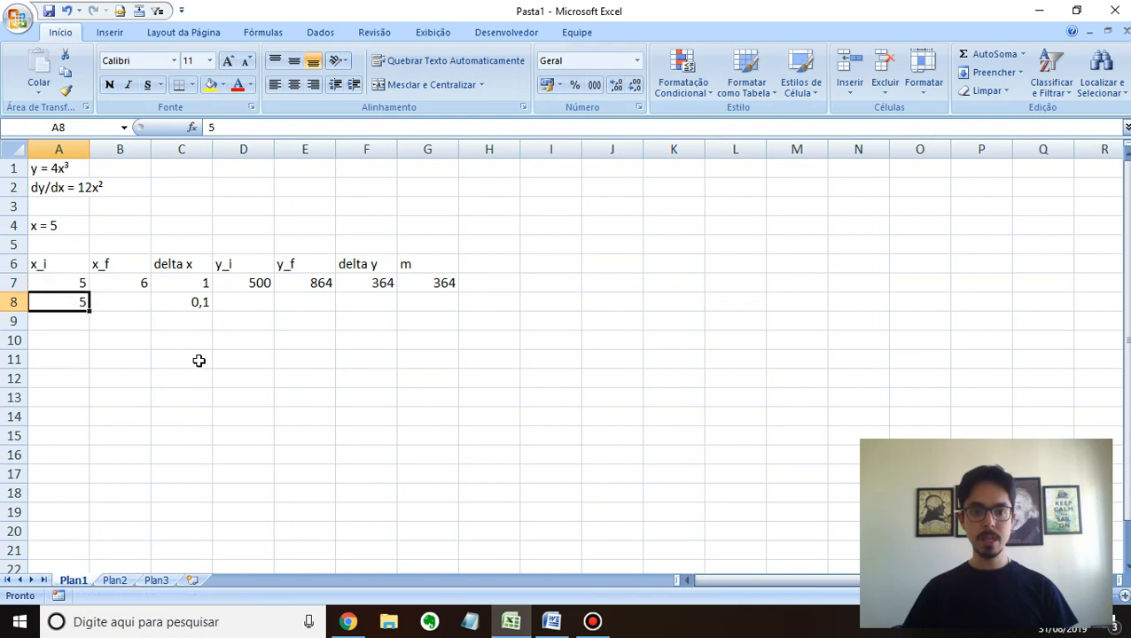
Calculate x_f in cell B8 from x_i and delta x with the formula =A8+C8.
key("Right")
key("Up")
key("Up")
key("Down")
key("Down")
key("Left")
key("Right")
key("Right")
key("Left")
type("=")
key("Left")
type("+")
key("Right")
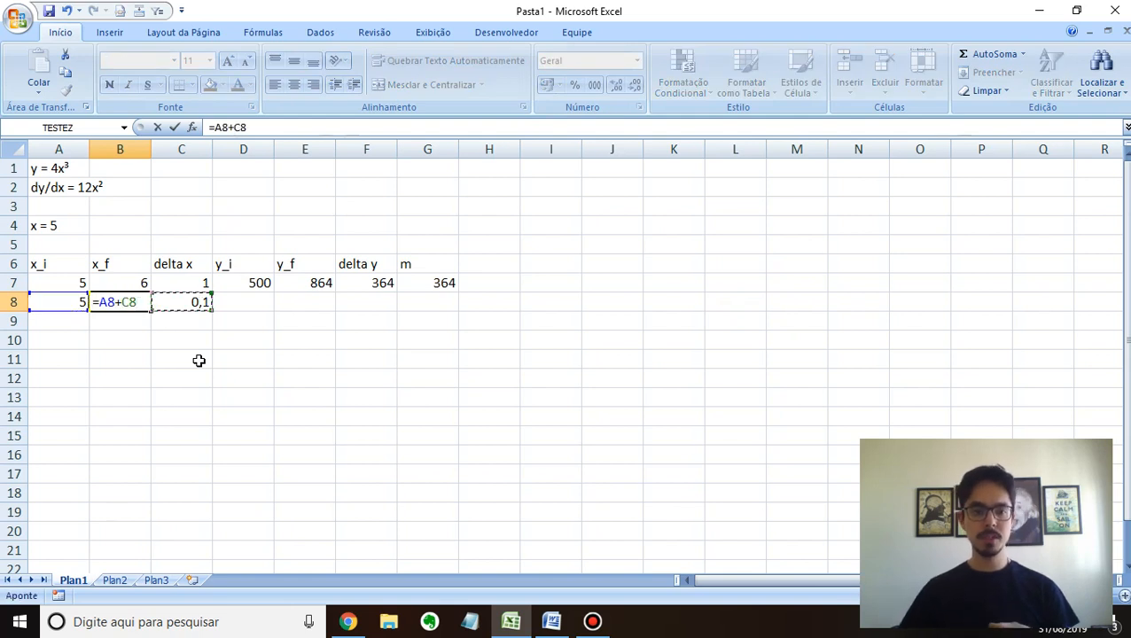
key("Return")
Fill the y_i, y_f, delta y and m formulas from D7:G7 down to row 8.
key("Up")
key("Left")
key("Right")
key("Right")
key("Right")
key("Up")
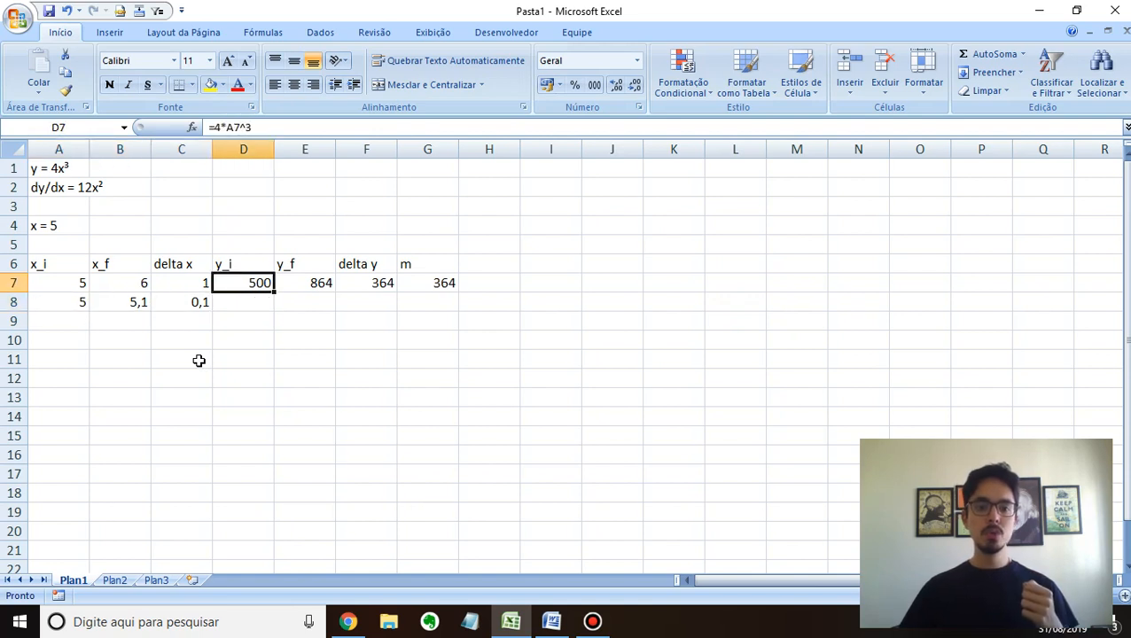
key("Right")
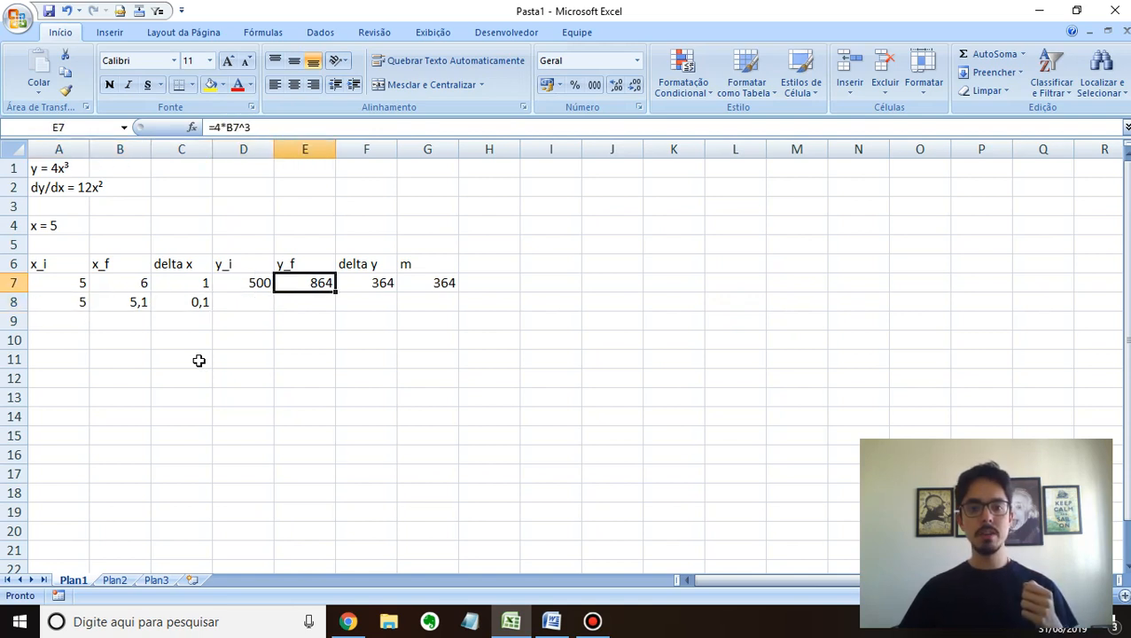
key("Right")
key("Right")
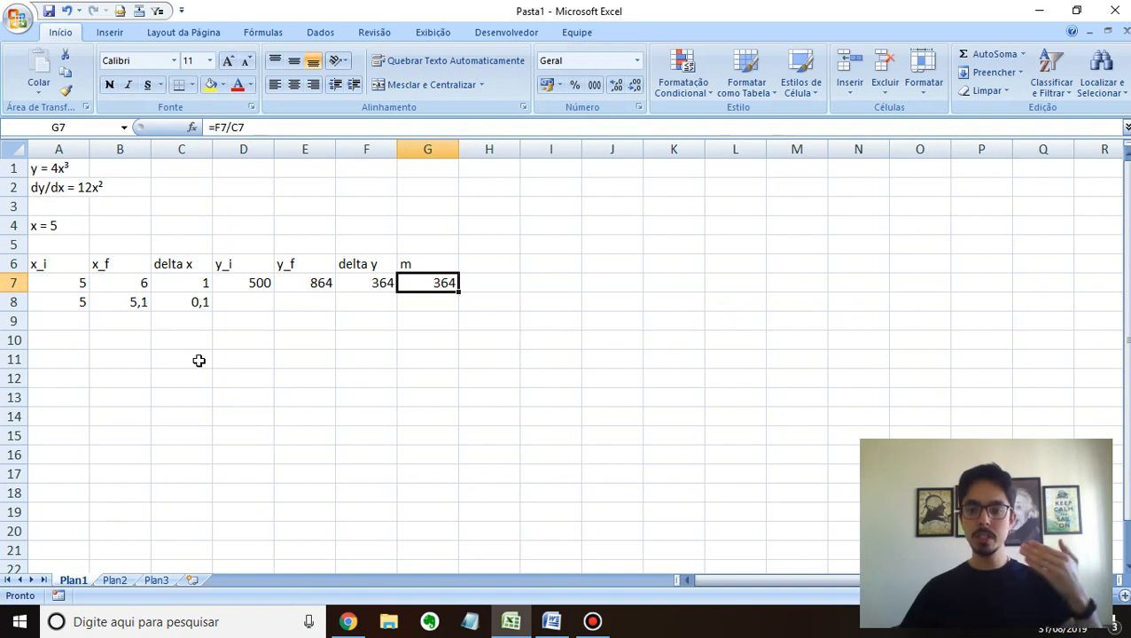
left_click(236, 280, "shift")
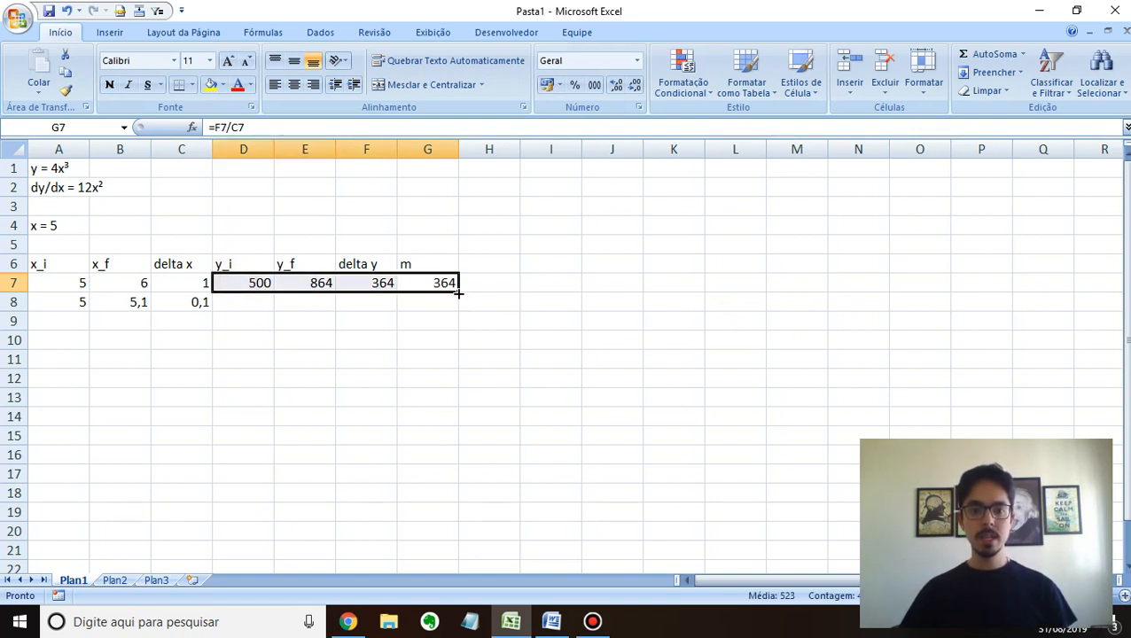
left_click_drag(458, 293, 456, 310)
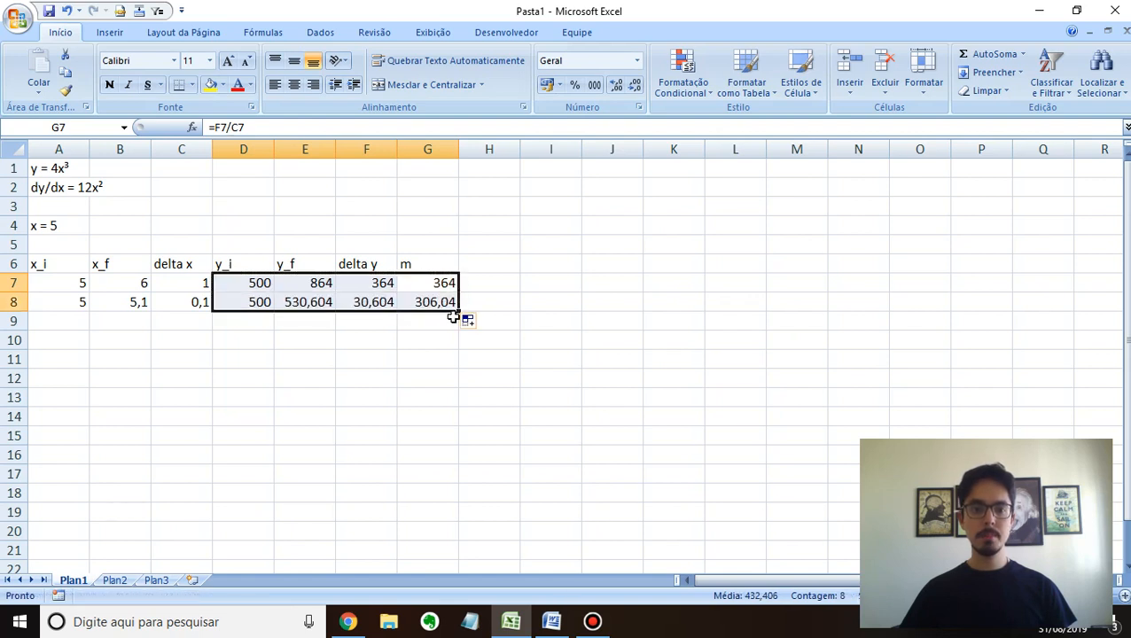
left_click(235, 321)
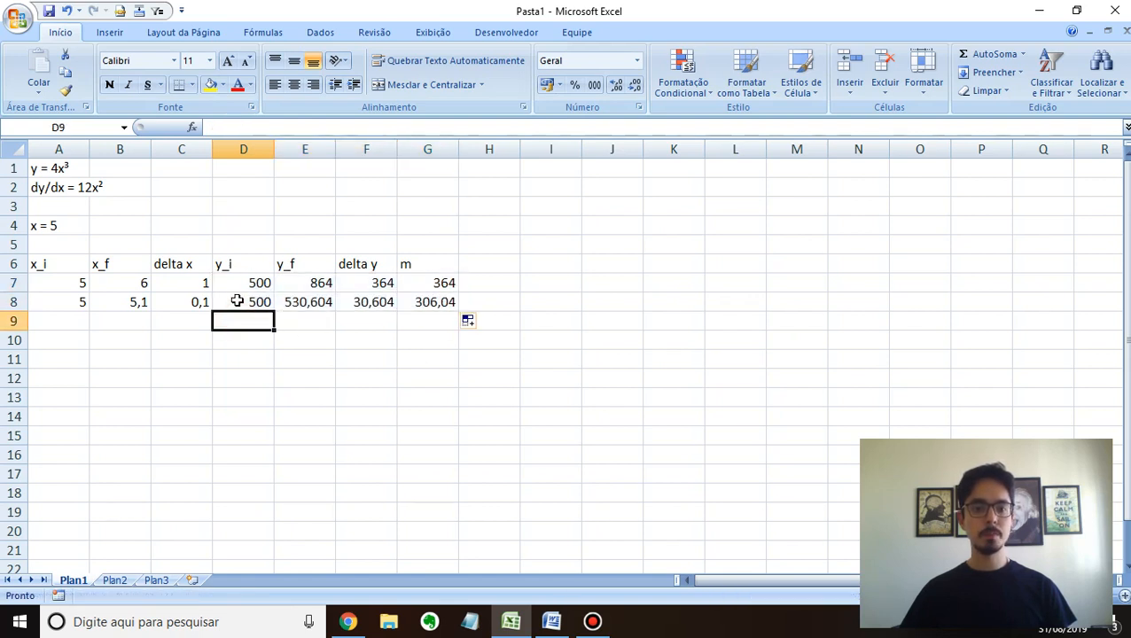
left_click(235, 301)
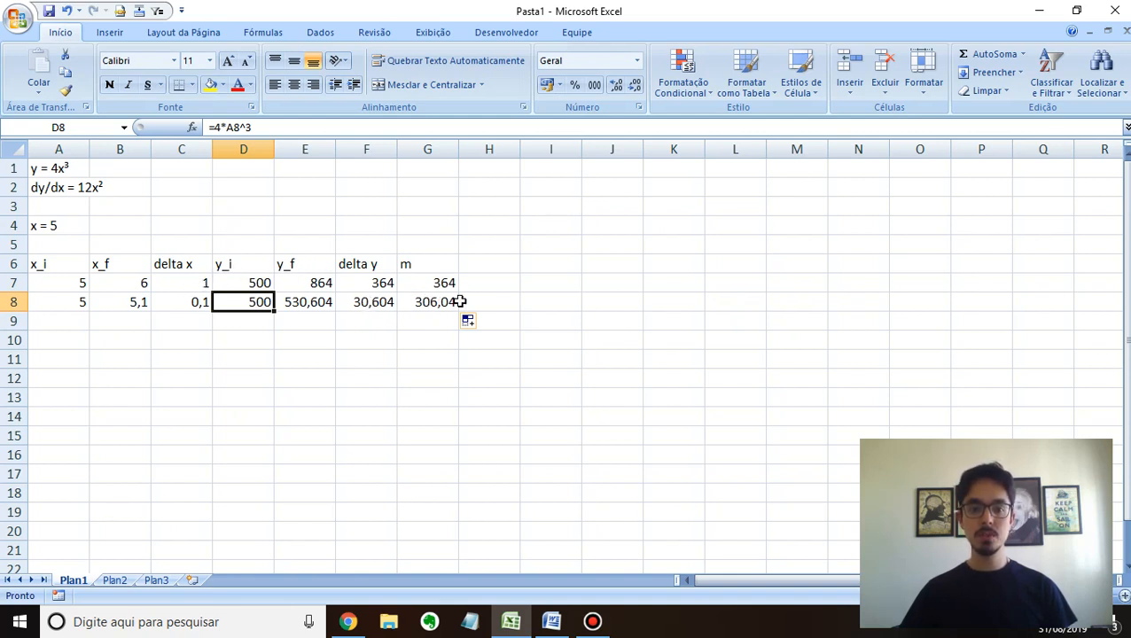
Extend the delta x formula from cell C8 down to C9.
left_click(193, 302)
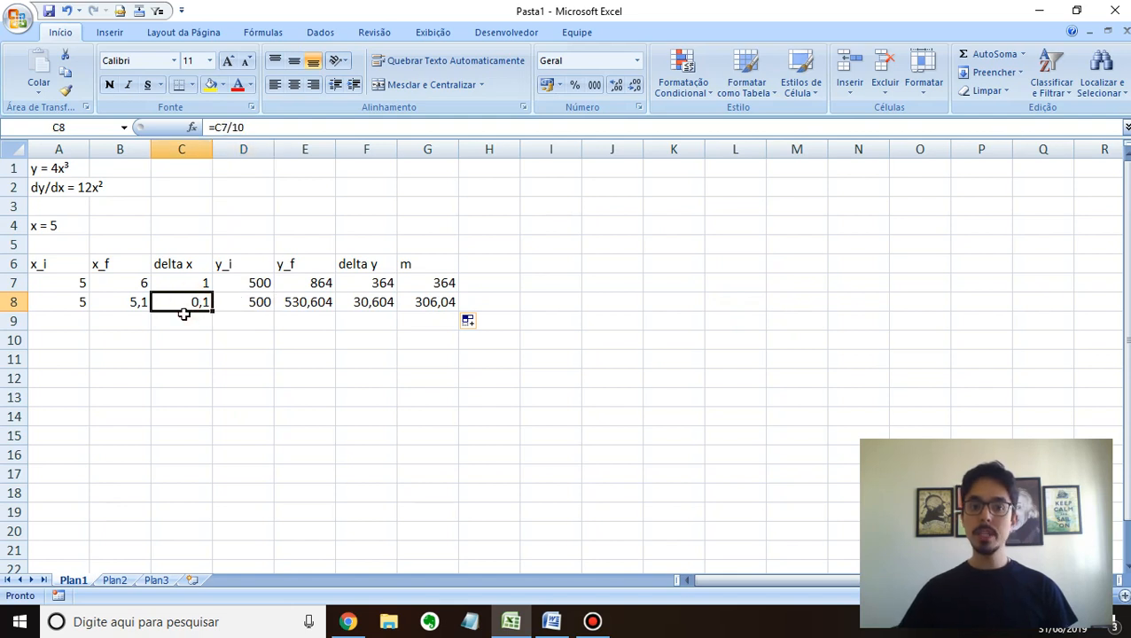
left_click_drag(211, 308, 212, 328)
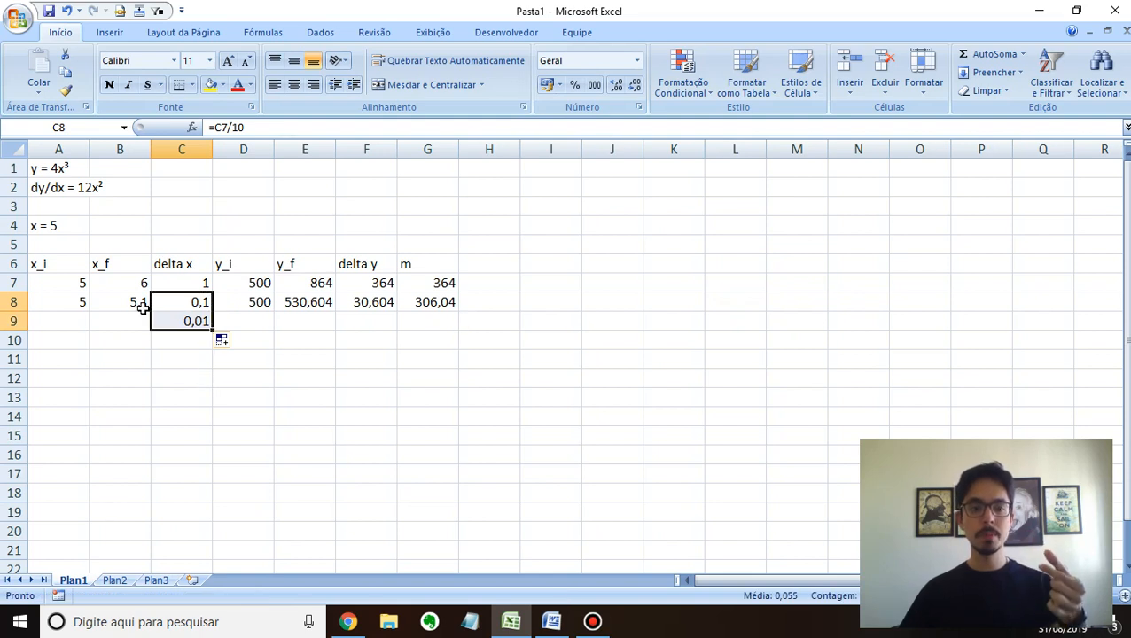
Try to fill x_i and x_f together from A8:B8 down to row 9, and undo the fill.
left_click(131, 301)
key("shift+Left")
left_click_drag(151, 311, 150, 326)
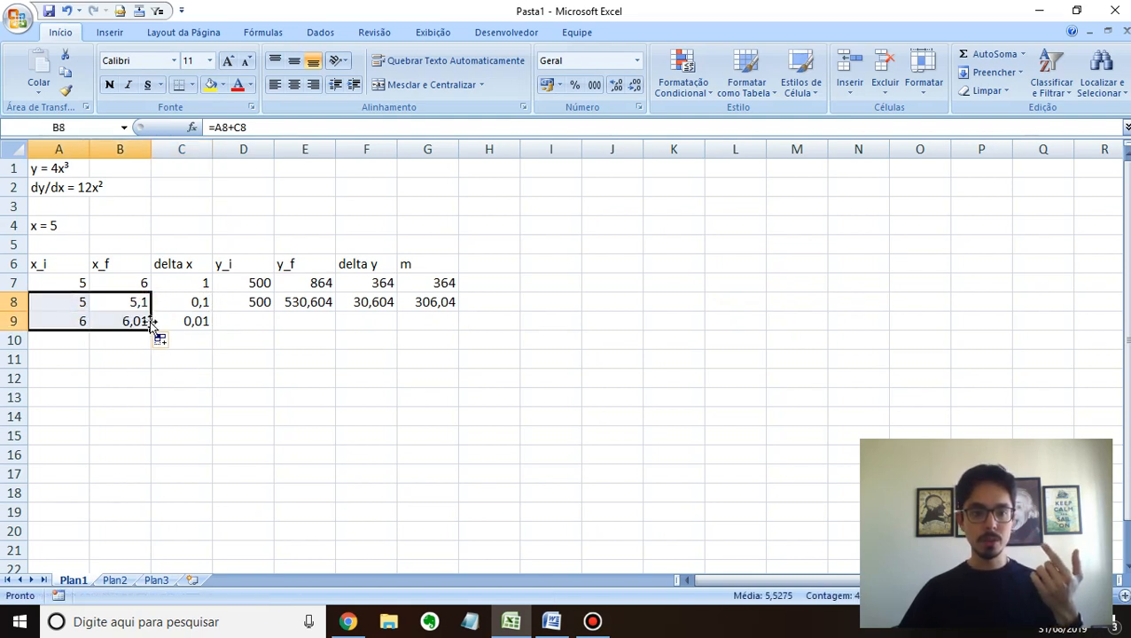
key("ctrl+z")
Complete row 9 by filling x_i with 5 and extending the row 8 formulas for x_f and y_i through m.
left_click(77, 307)
left_click_drag(80, 288, 89, 331)
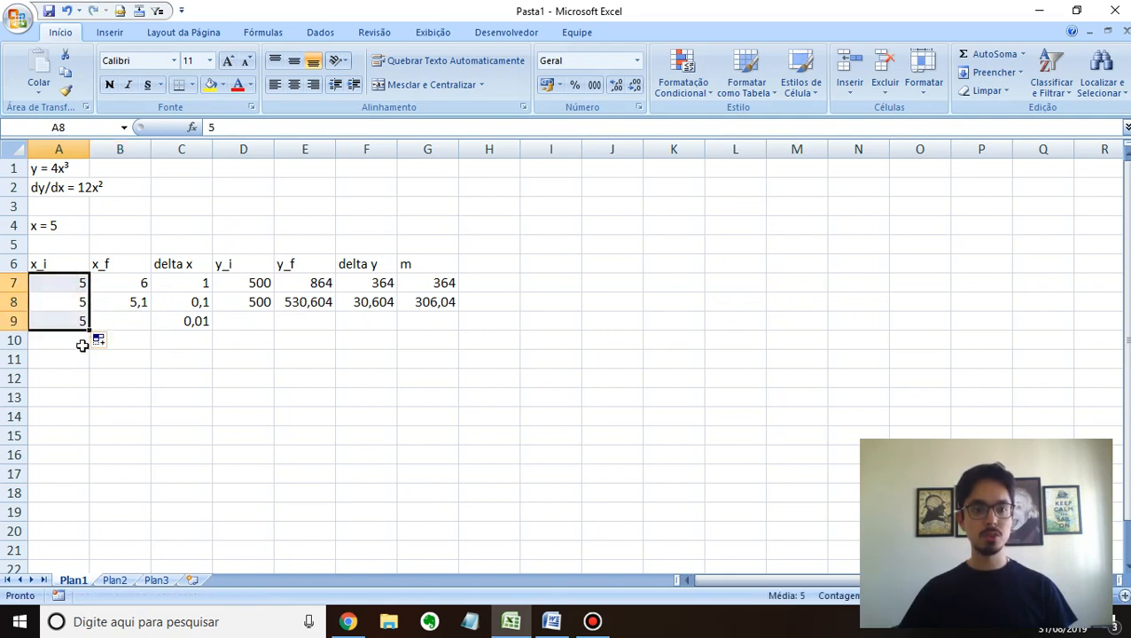
left_click_drag(139, 302, 144, 285)
left_click(142, 298)
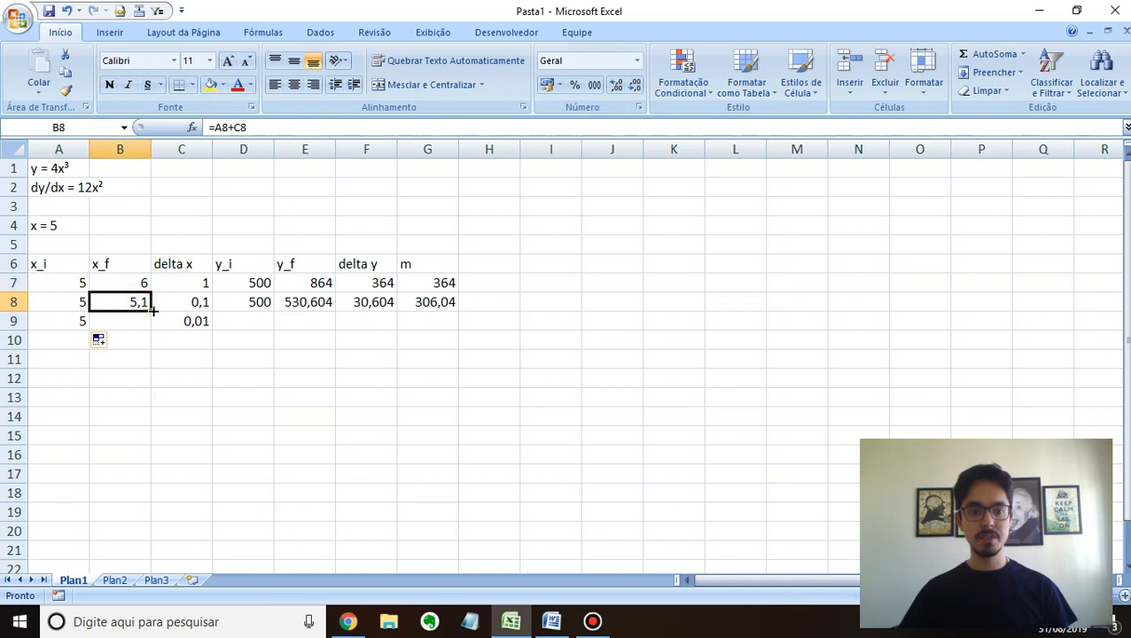
left_click(83, 321)
left_click(202, 321)
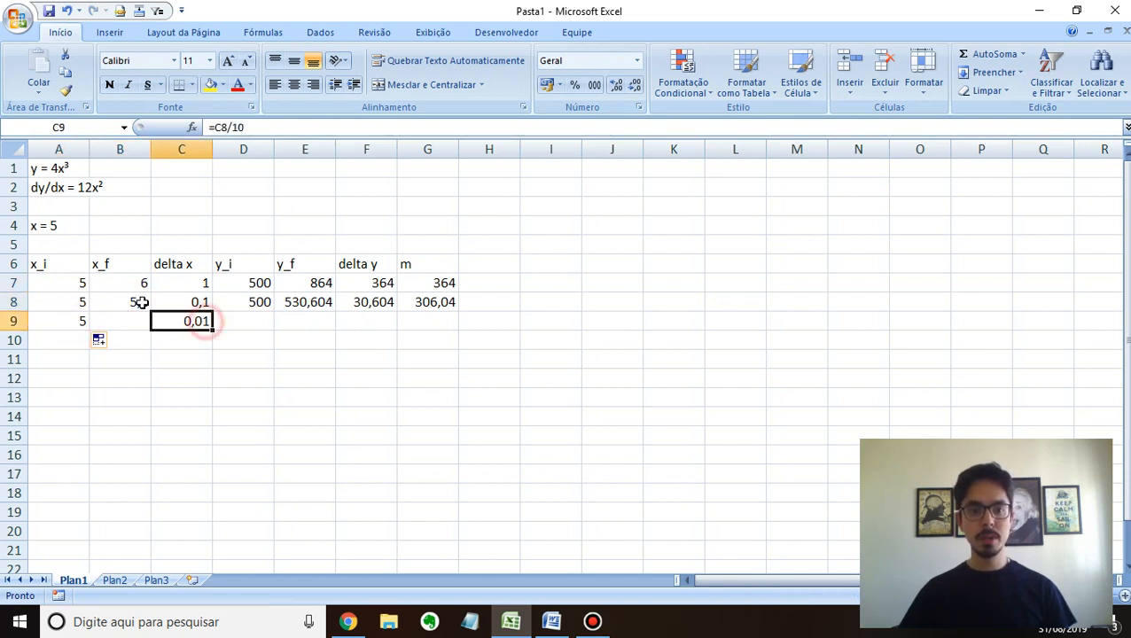
left_click(141, 302)
left_click_drag(149, 311, 153, 332)
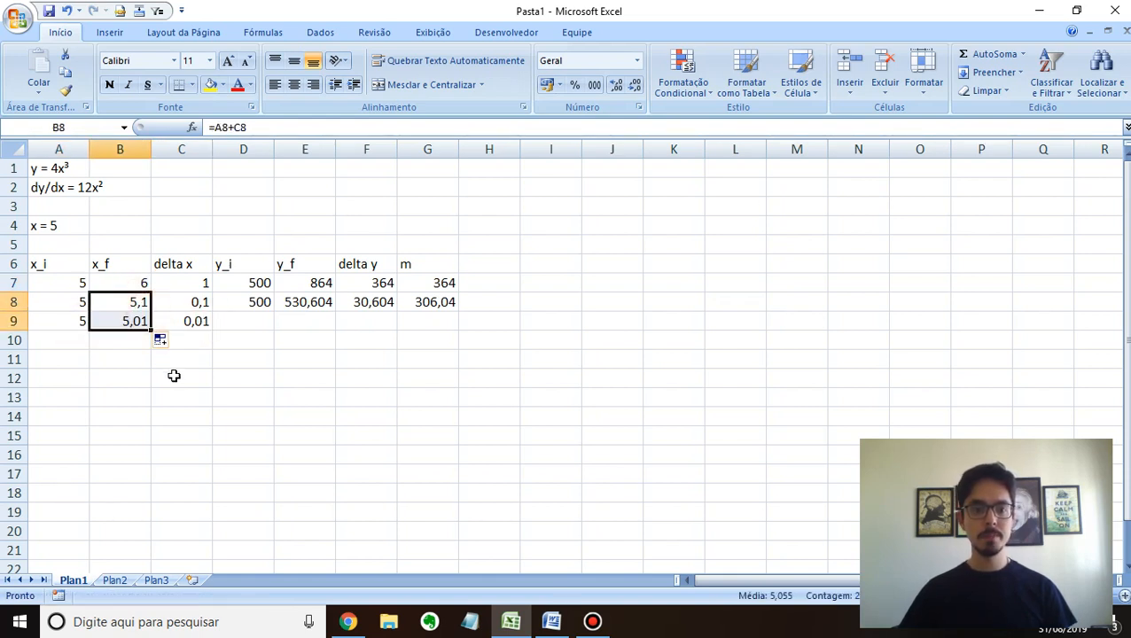
left_click_drag(232, 302, 461, 330)
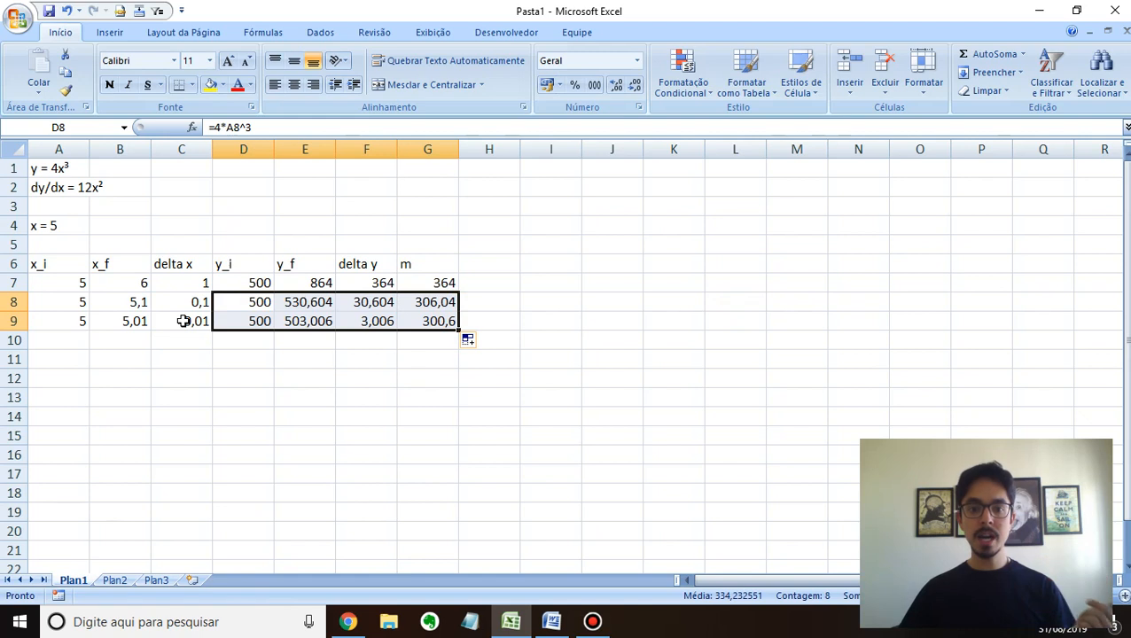
Extend the delta x formula down to cell C13 and fill x_i and x_f down to row 13.
left_click_drag(184, 321, 216, 417)
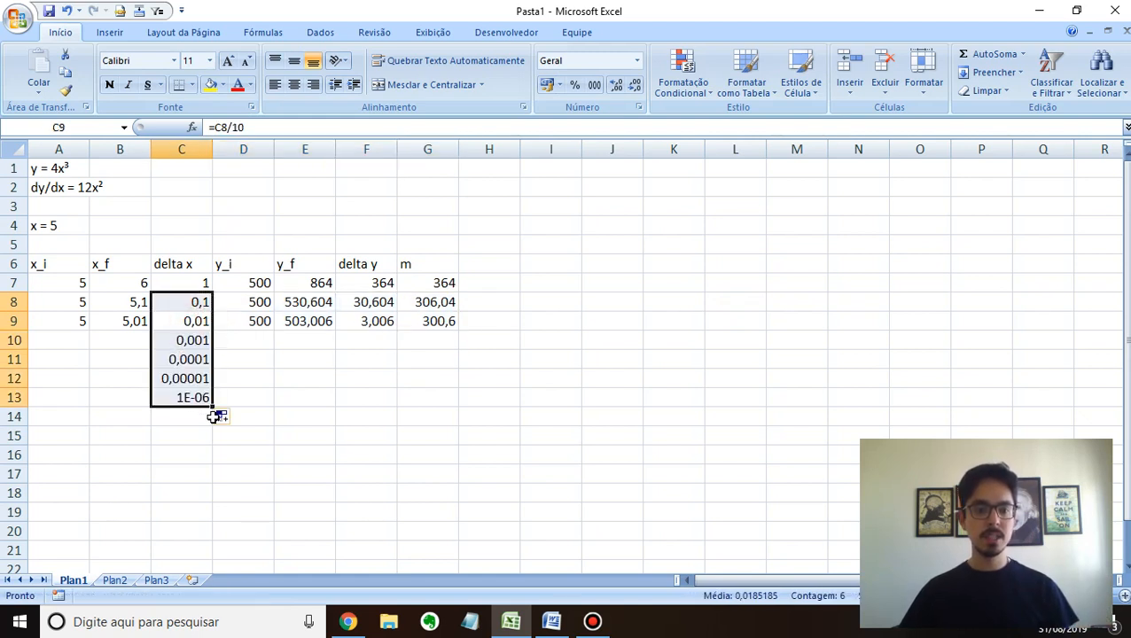
left_click(195, 397)
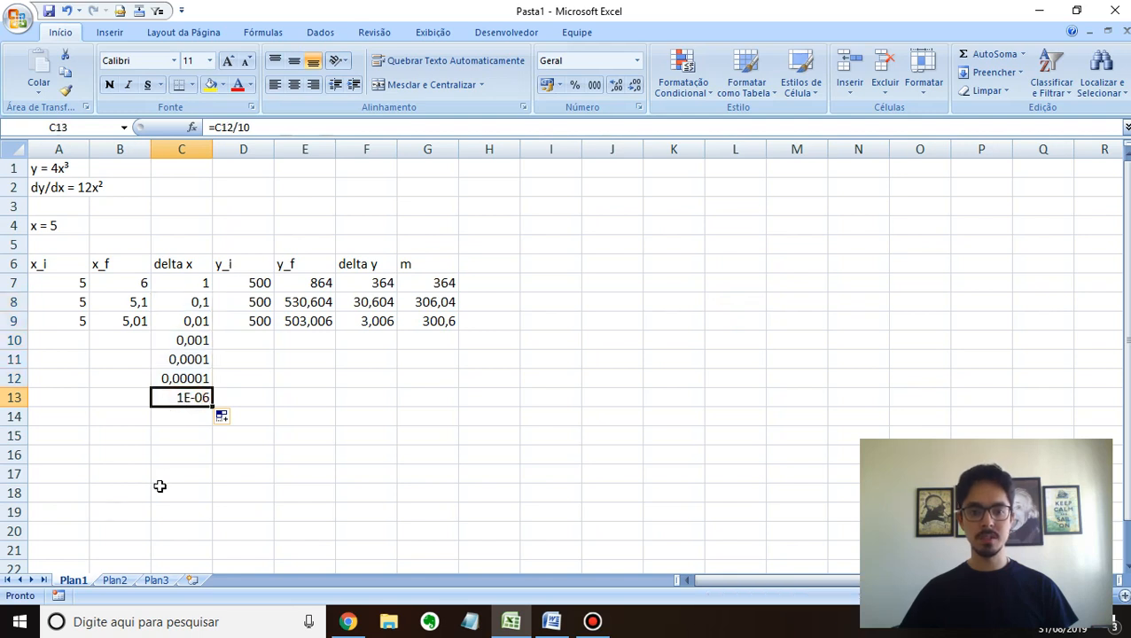
left_click_drag(75, 320, 135, 305)
double_click(150, 333)
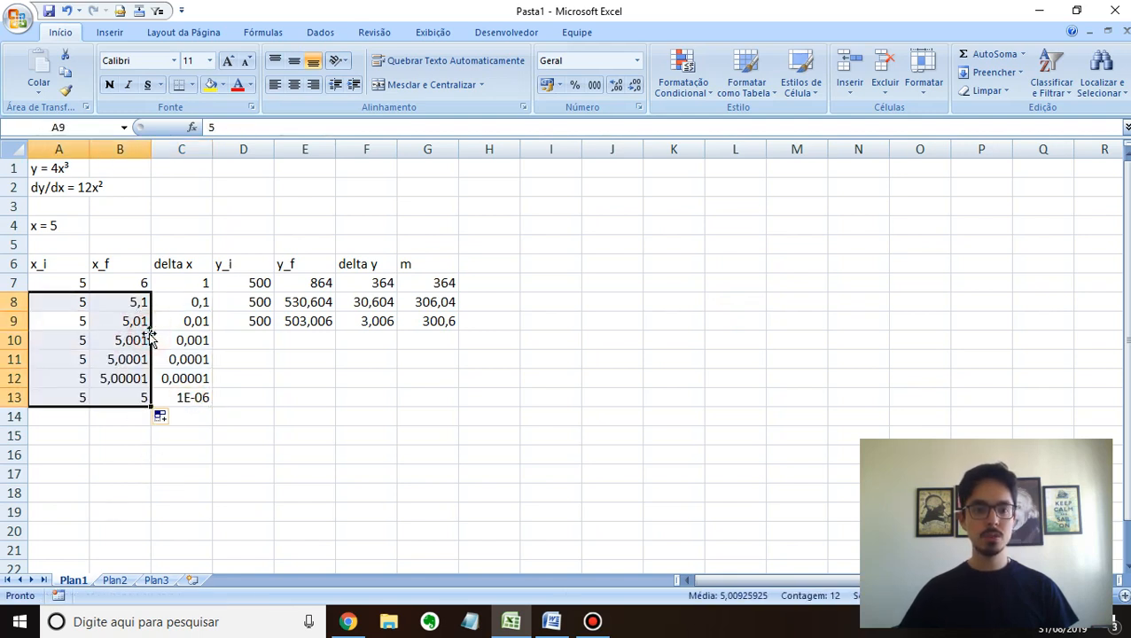
Increase the displayed precision of x_f in cell B13 to six decimal places.
left_click(132, 403)
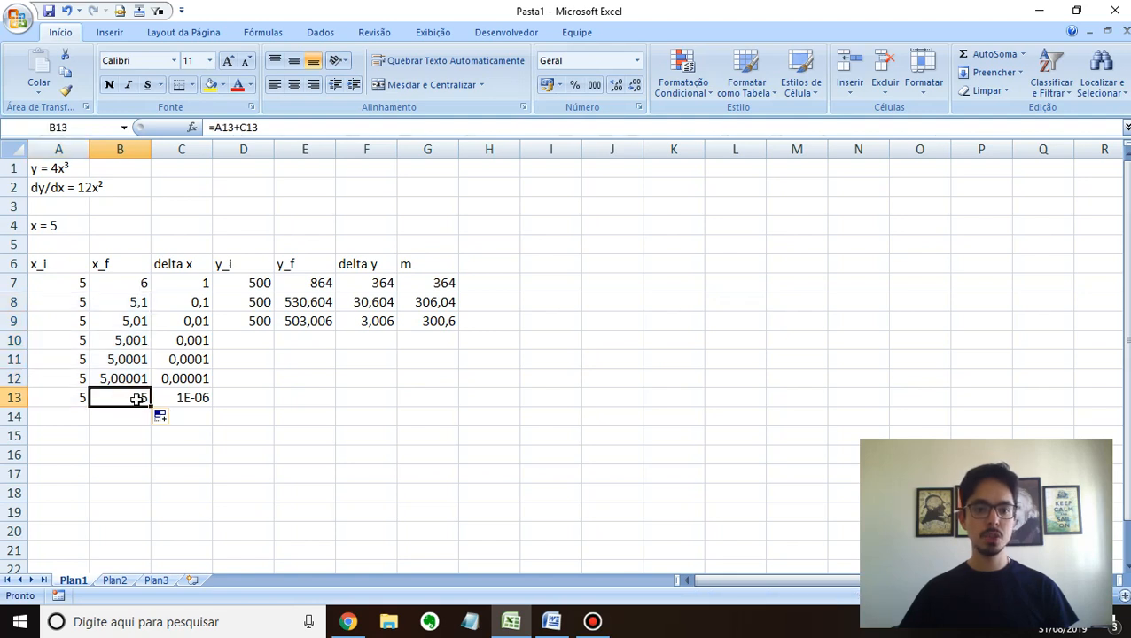
left_click(614, 86)
left_click(613, 86)
left_click(614, 86)
left_click(613, 86)
left_click(613, 86)
left_click(613, 86)
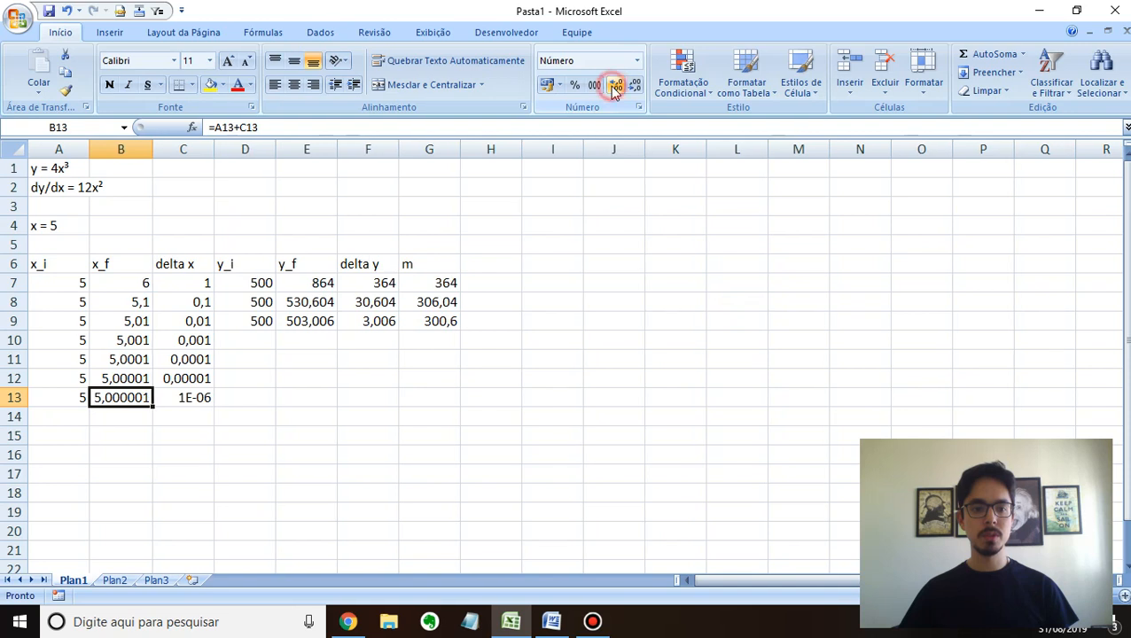
Fill the y_i through m formulas from D9:G9 down to row 13 and review the m column.
left_click_drag(245, 321, 457, 328)
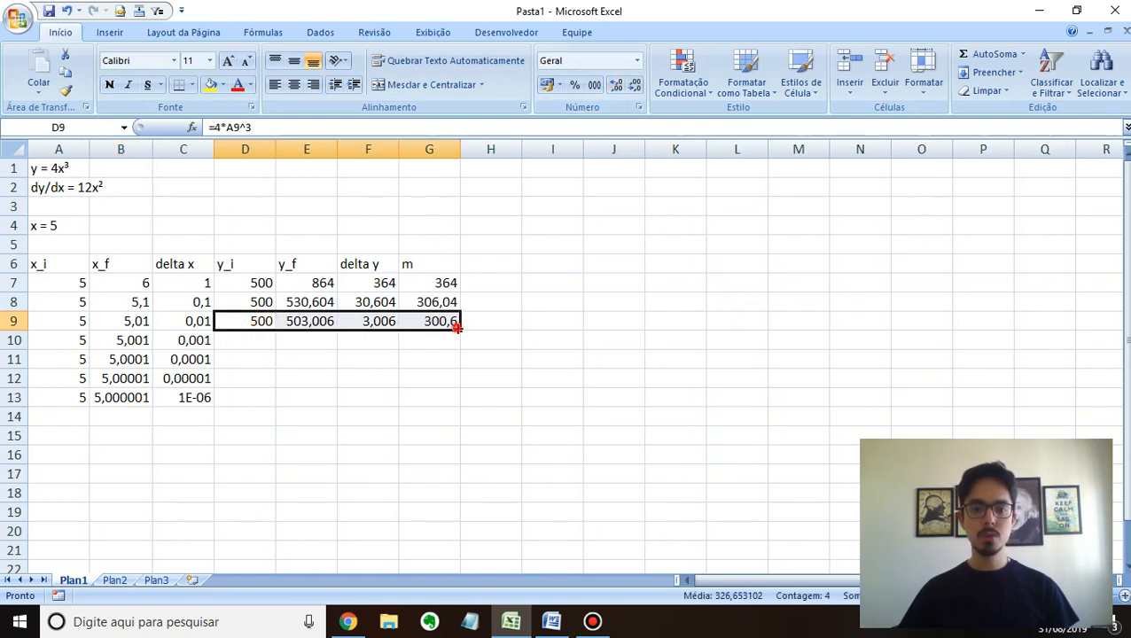
double_click(457, 328)
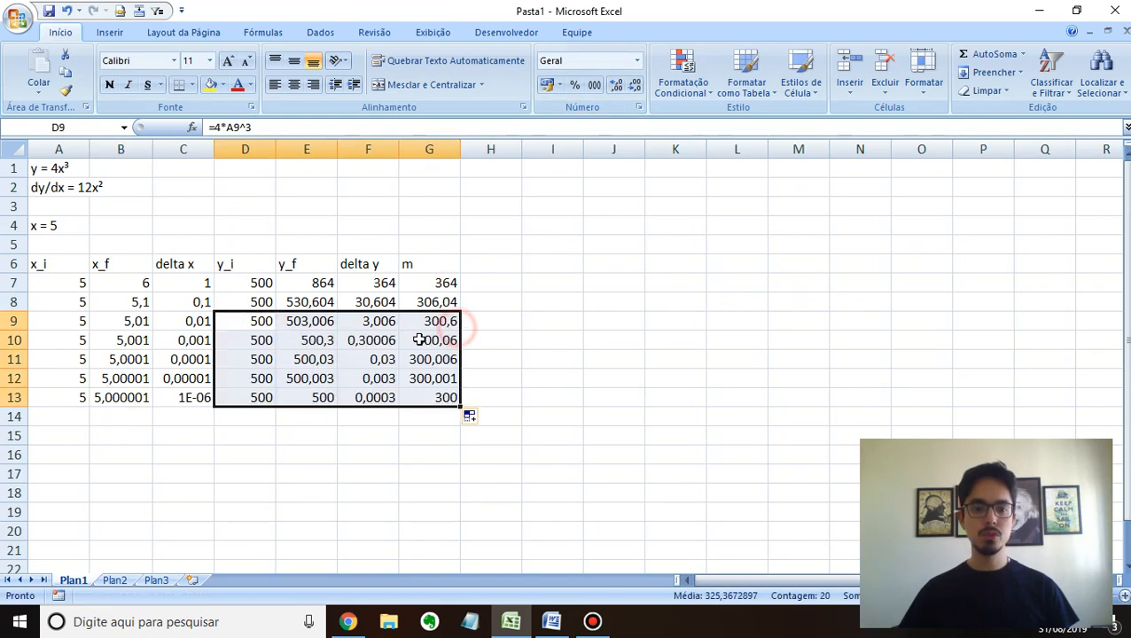
left_click(422, 396)
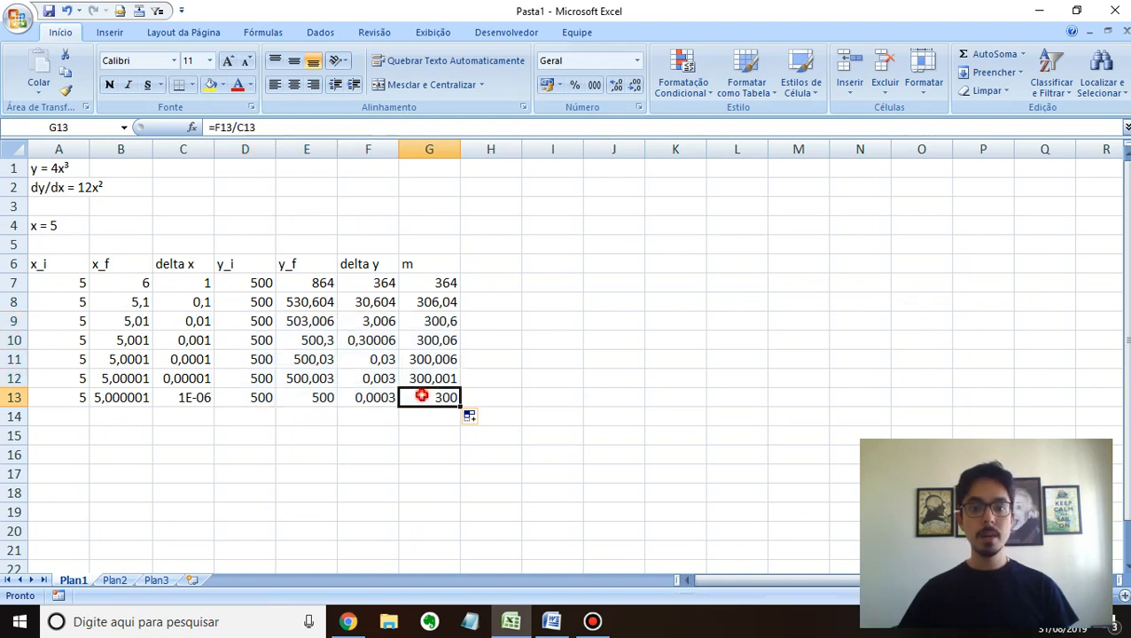
left_click_drag(420, 264, 424, 400)
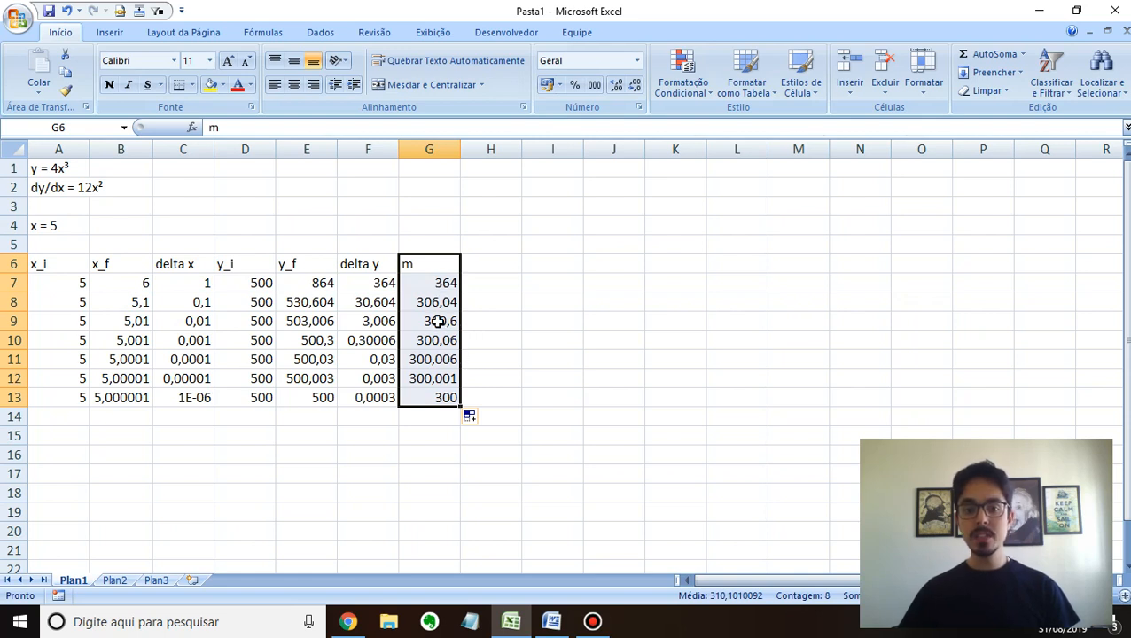
Increase the displayed precision of m in cell G13 to four decimal places.
left_click(443, 397)
left_click(615, 85)
left_click(615, 85)
left_click(615, 85)
left_click(615, 85)
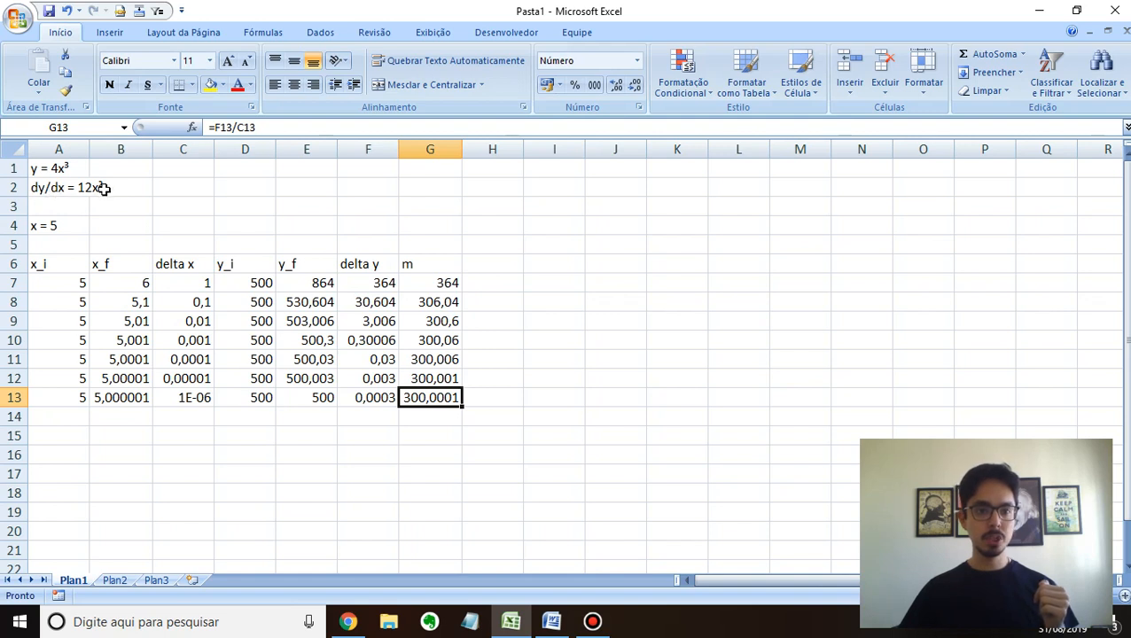
Add a dy/dx column header in H6 and enter the formula =12*A7^2 in H7.
left_click(484, 259)
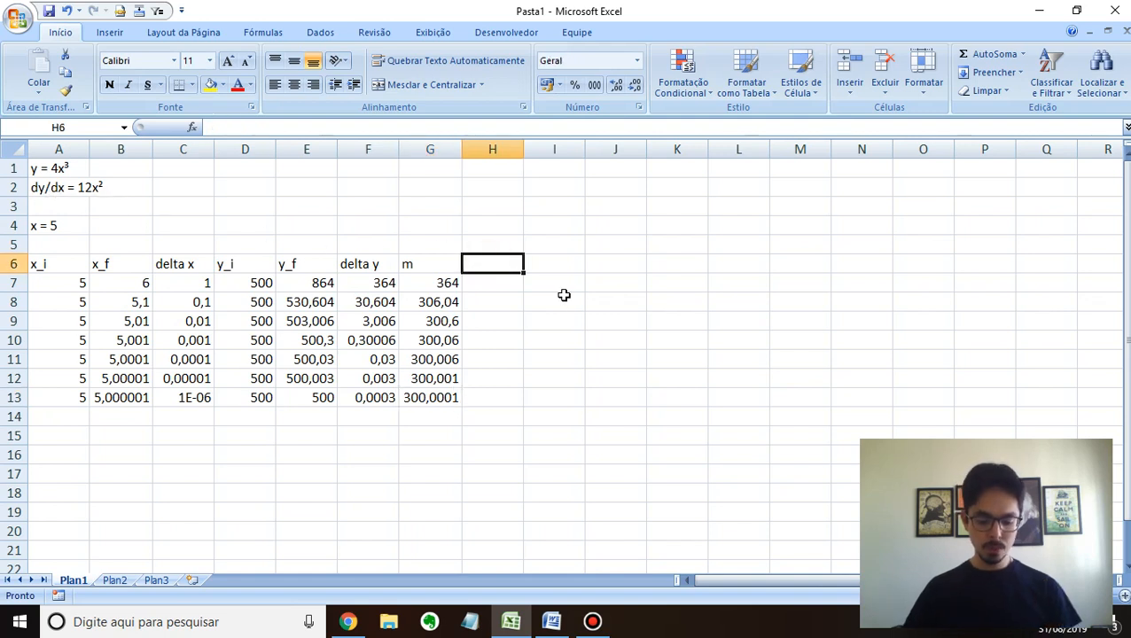
type("dy/dx")
key("Return")
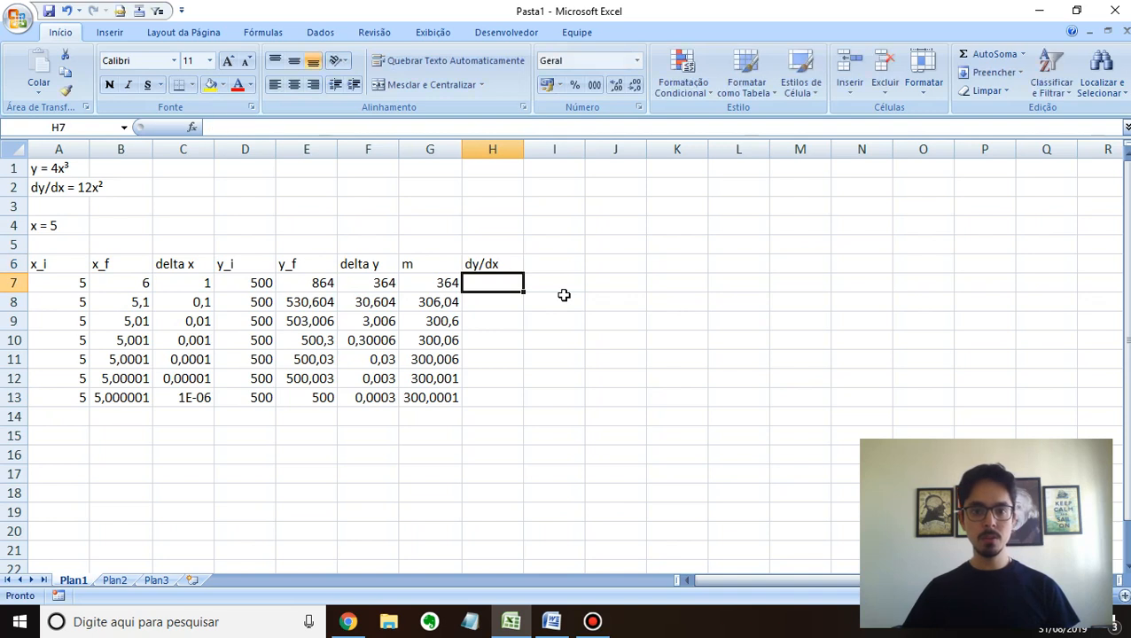
type("=")
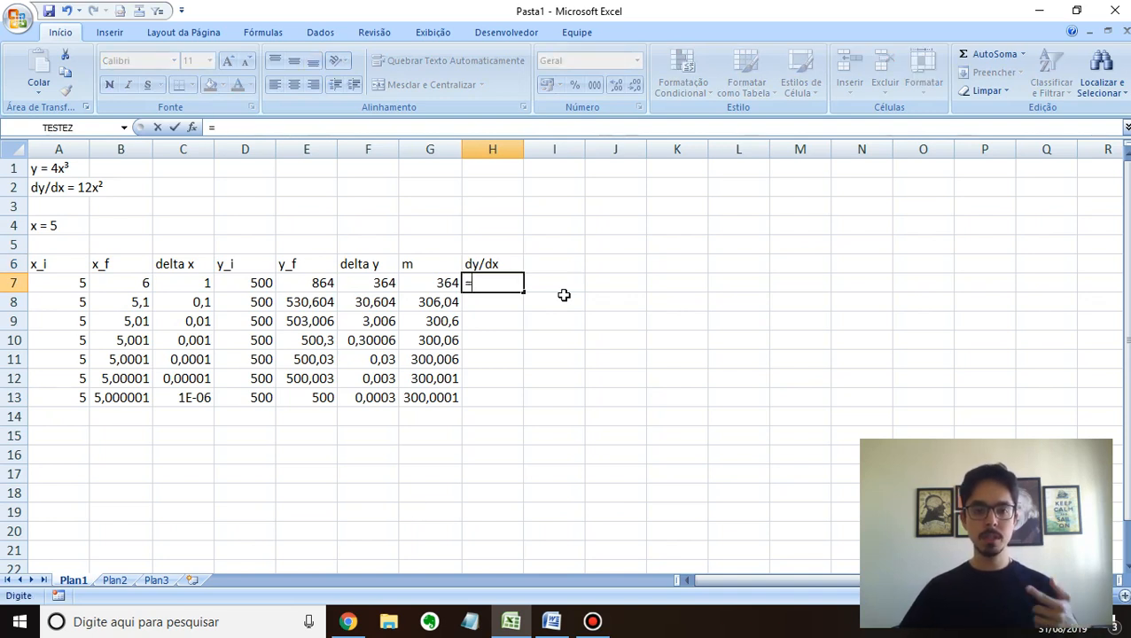
type("12*")
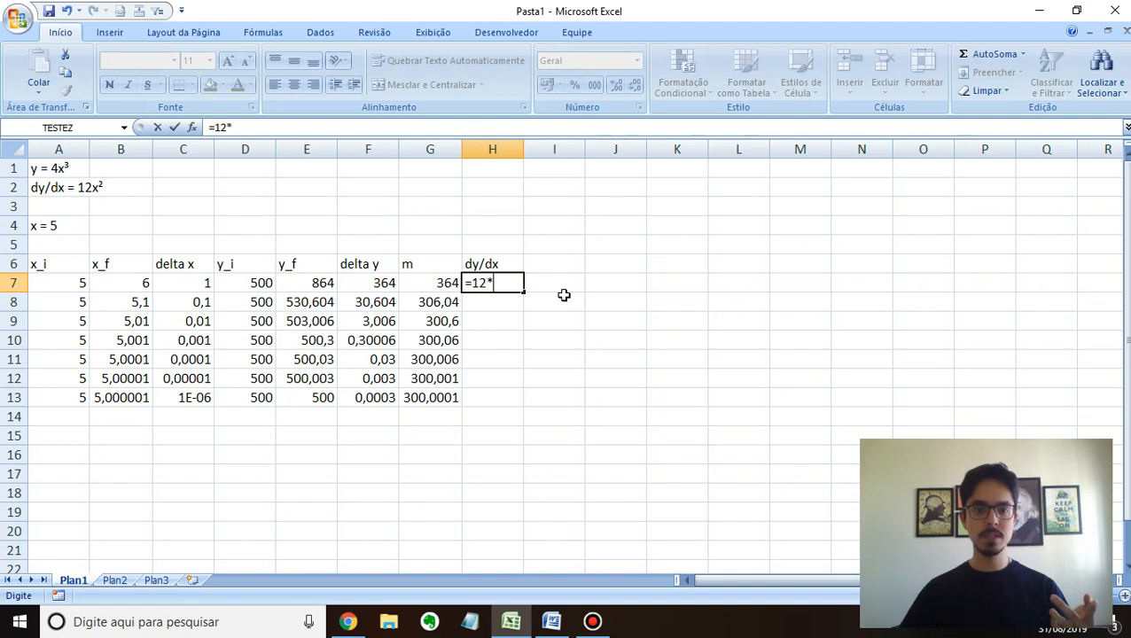
left_click(76, 282)
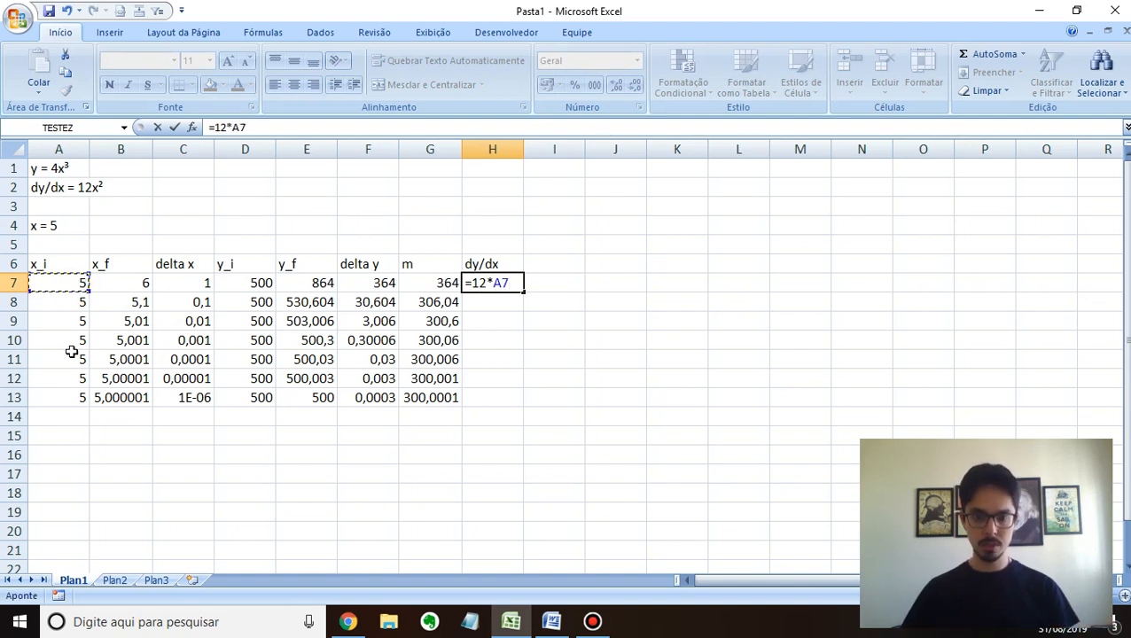
type("^2")
key("Return")
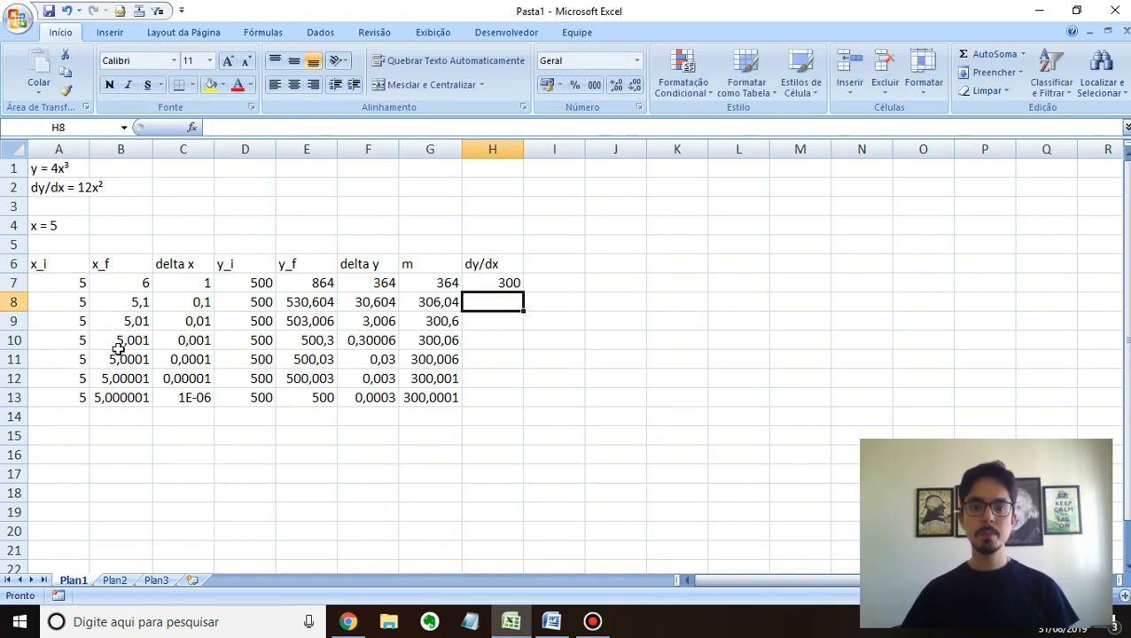
Try displaying the dy/dx value in H7 with nine decimal places, and undo the added decimals.
left_click(467, 280)
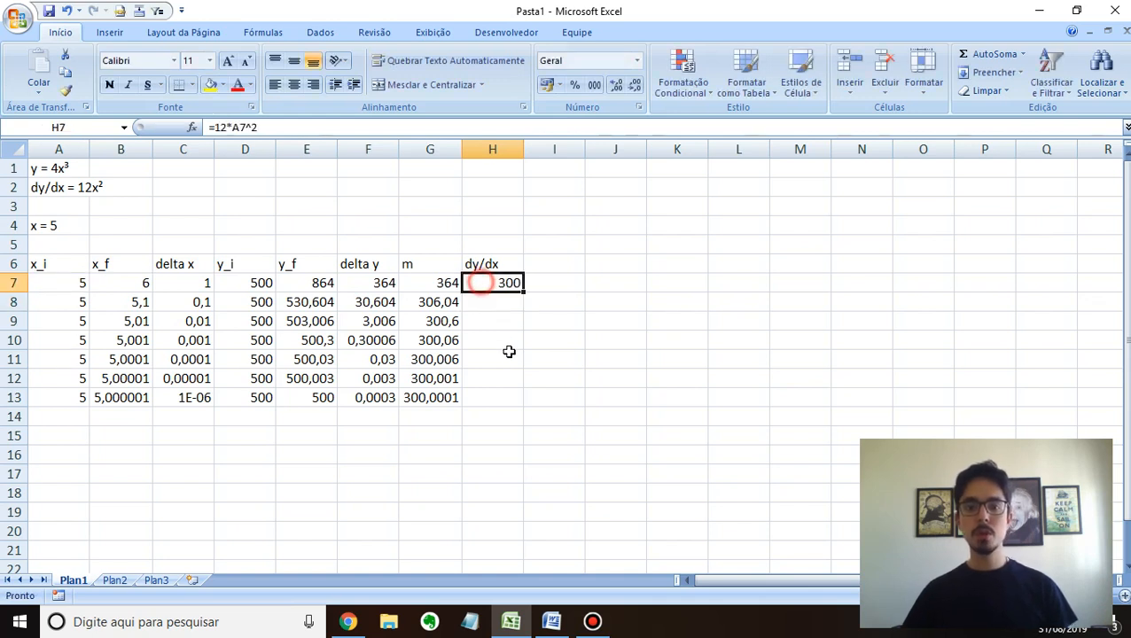
left_click(609, 93)
left_click(610, 93)
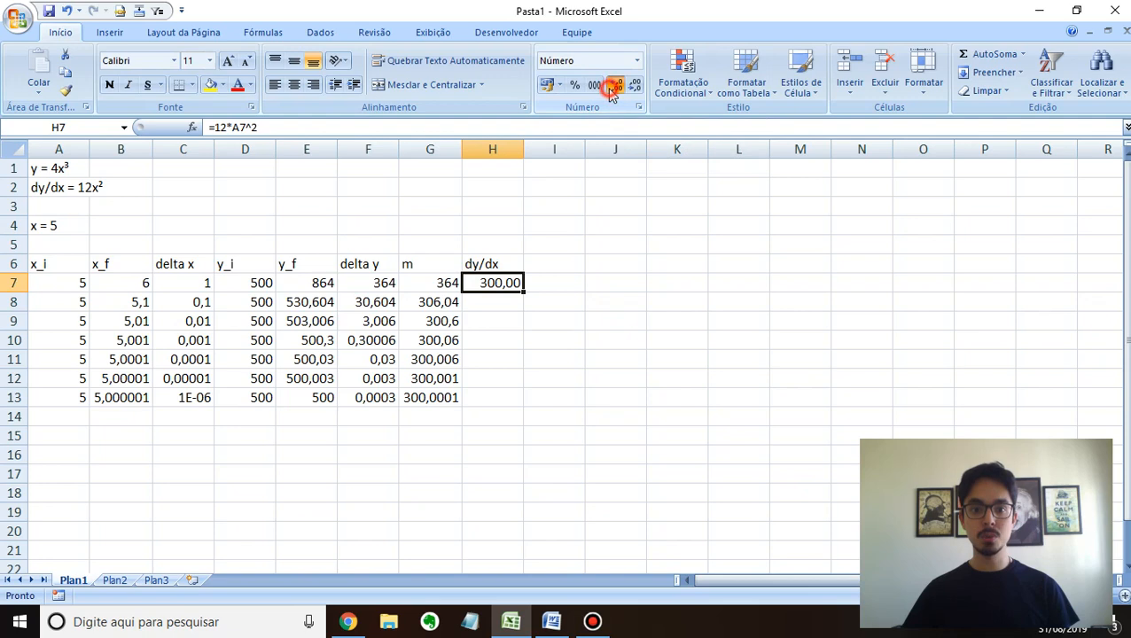
left_click(610, 93)
left_click(610, 93)
left_click(610, 93)
left_click(609, 93)
left_click(610, 94)
left_click(610, 93)
left_click(609, 93)
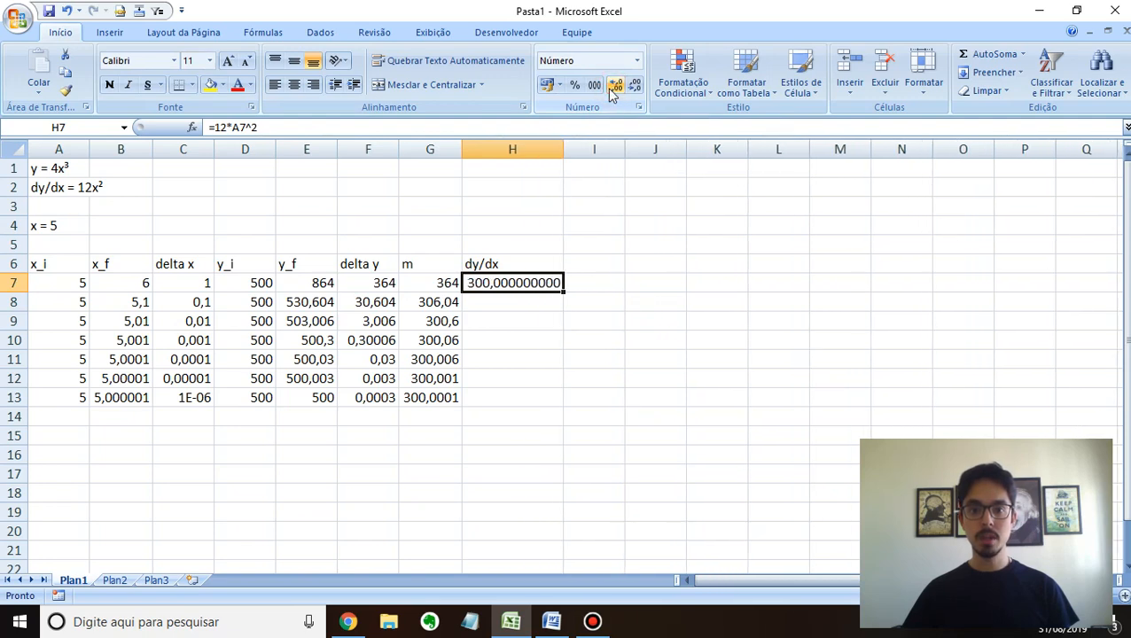
key("ctrl+z")
key("ctrl+z")
key("ctrl+z")
key("ctrl+z")
key("ctrl+z")
key("ctrl+z")
key("ctrl+z")
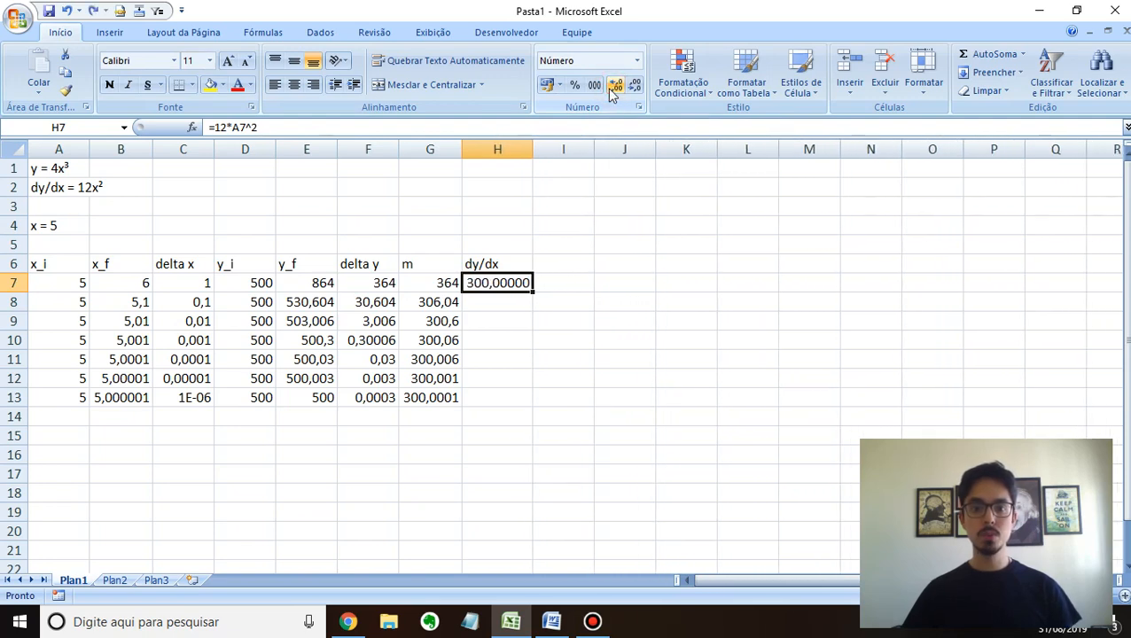
key("ctrl+z")
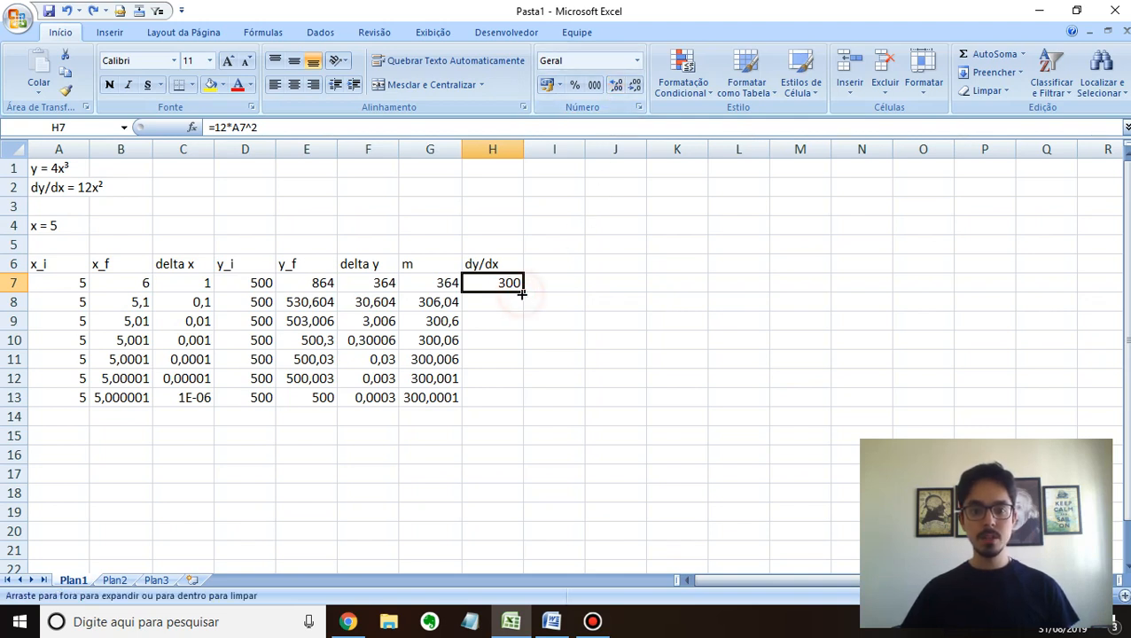
Fill the dy/dx formula from H7 down to H13 and add the header "desvio" in I6.
left_click_drag(523, 295, 516, 406)
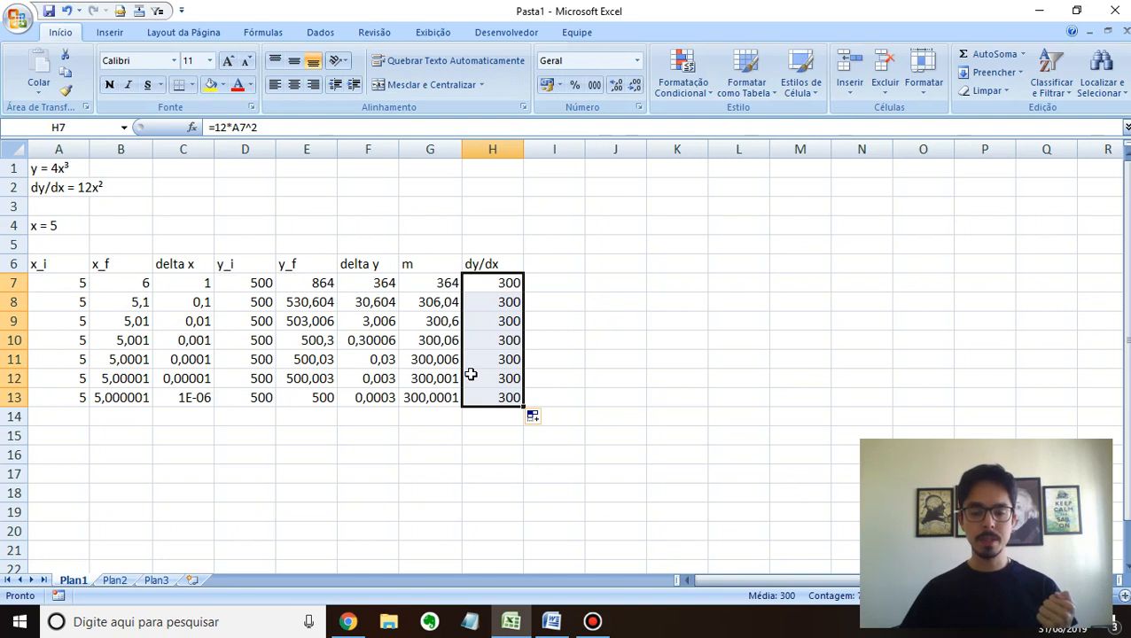
left_click(542, 263)
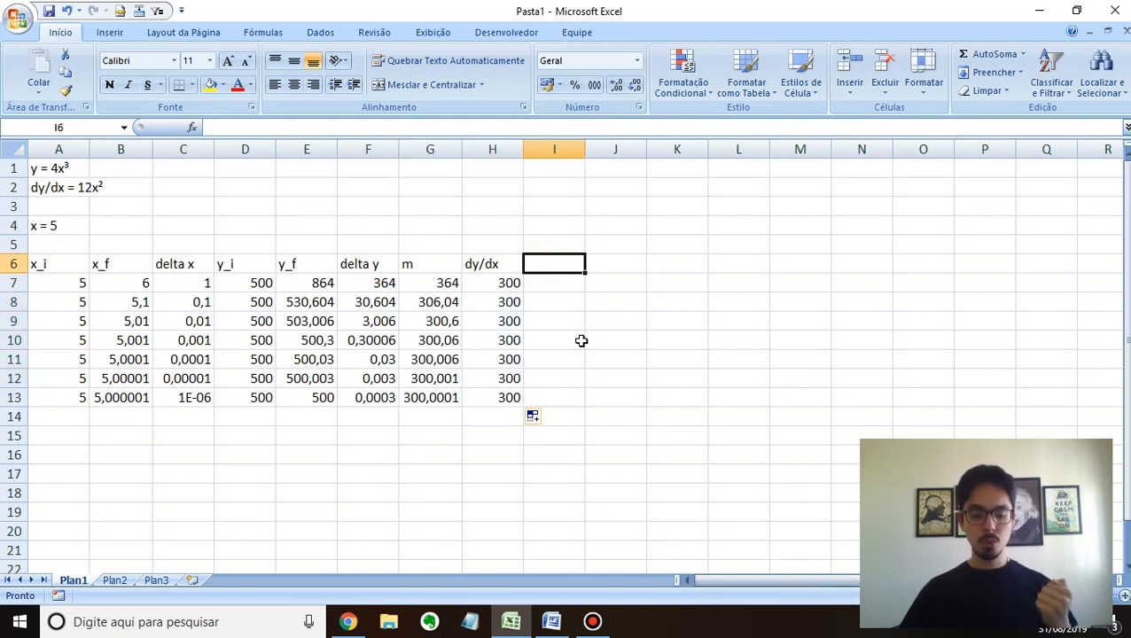
type("desvio")
key("Return")
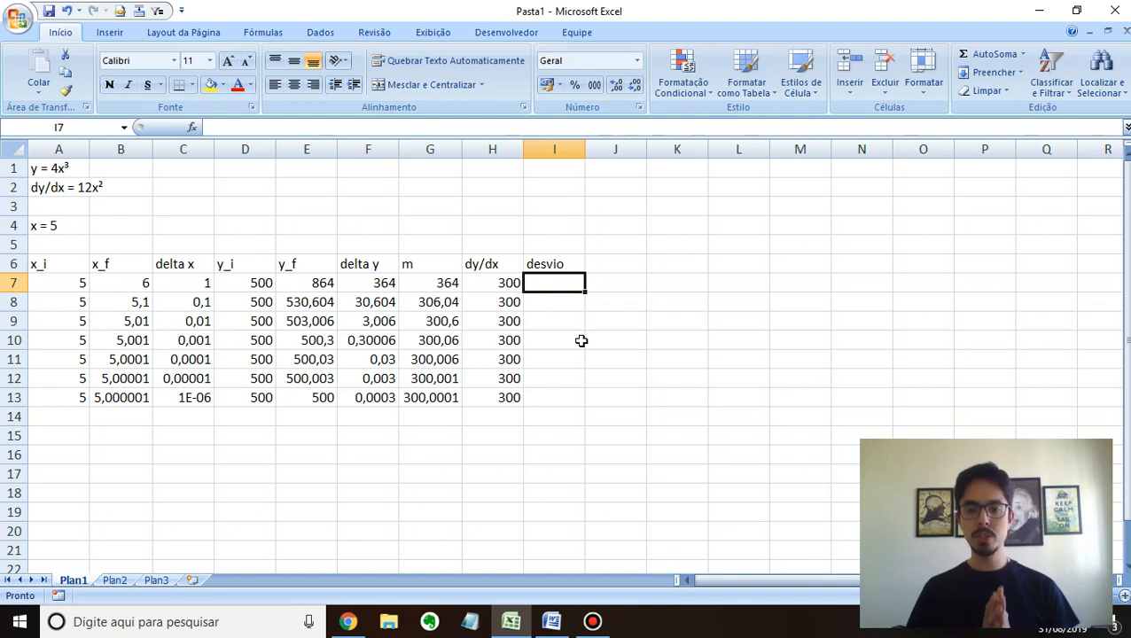
Compare the approximated slopes in G6:G13 with the exact derivative values in H6:H13.
key("Left")
key("Left")
key("Up")
key("ctrl+shift+Down")
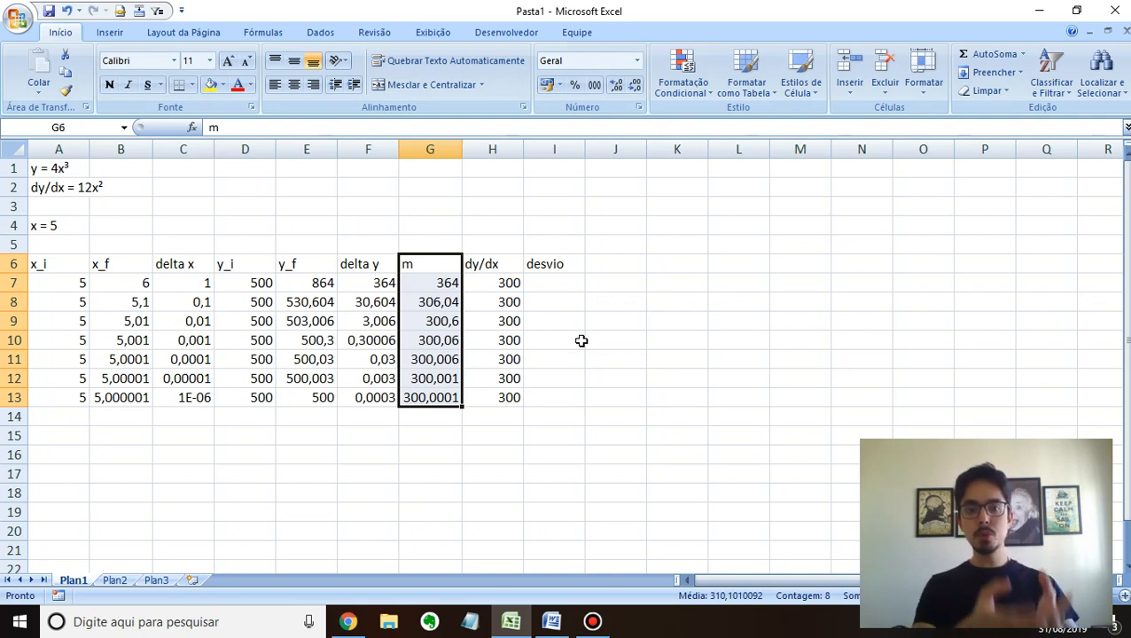
key("Right")
key("ctrl+shift+Down")
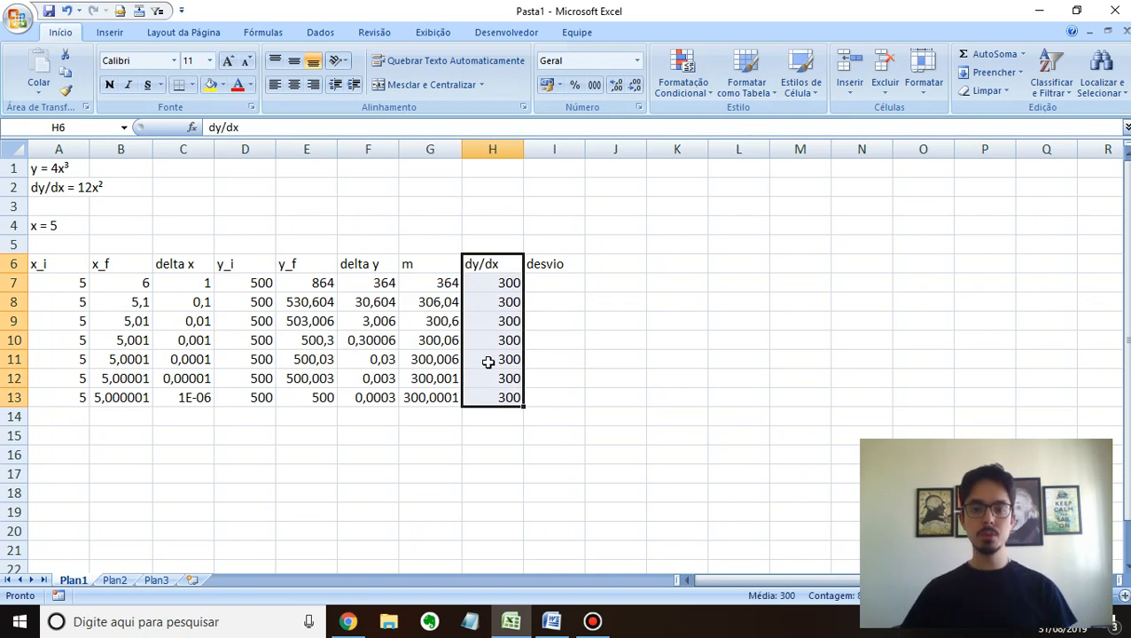
Enter the relative deviation formula =(G7-H7)/H7 in I7 and format the cell as a percentage.
left_click(549, 284)
type("(")
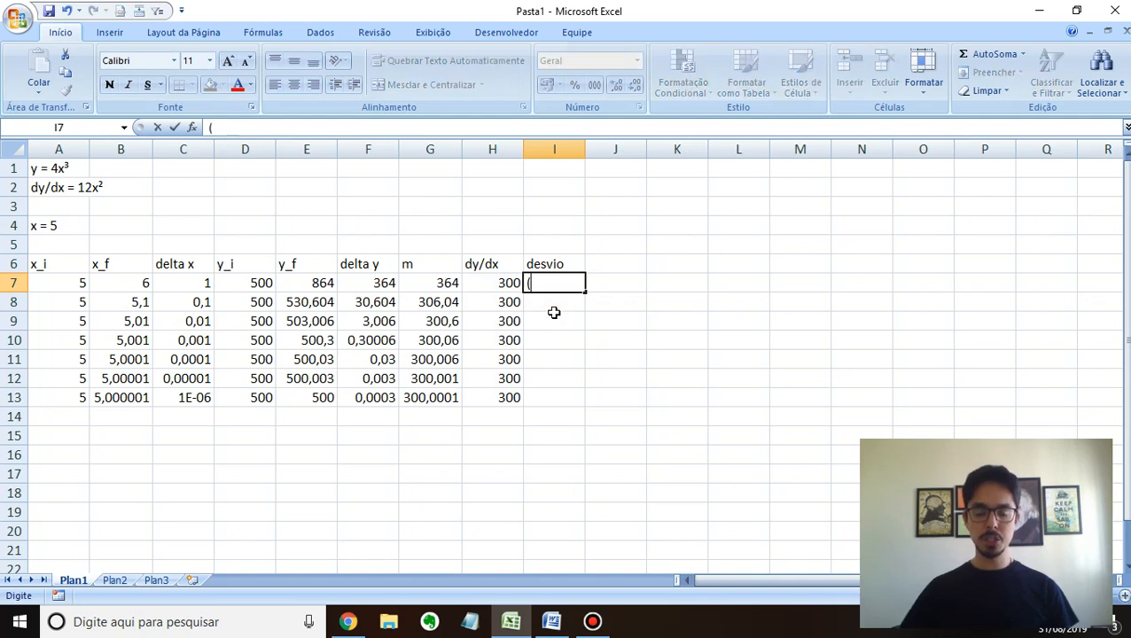
key("BackSpace")
type("=(")
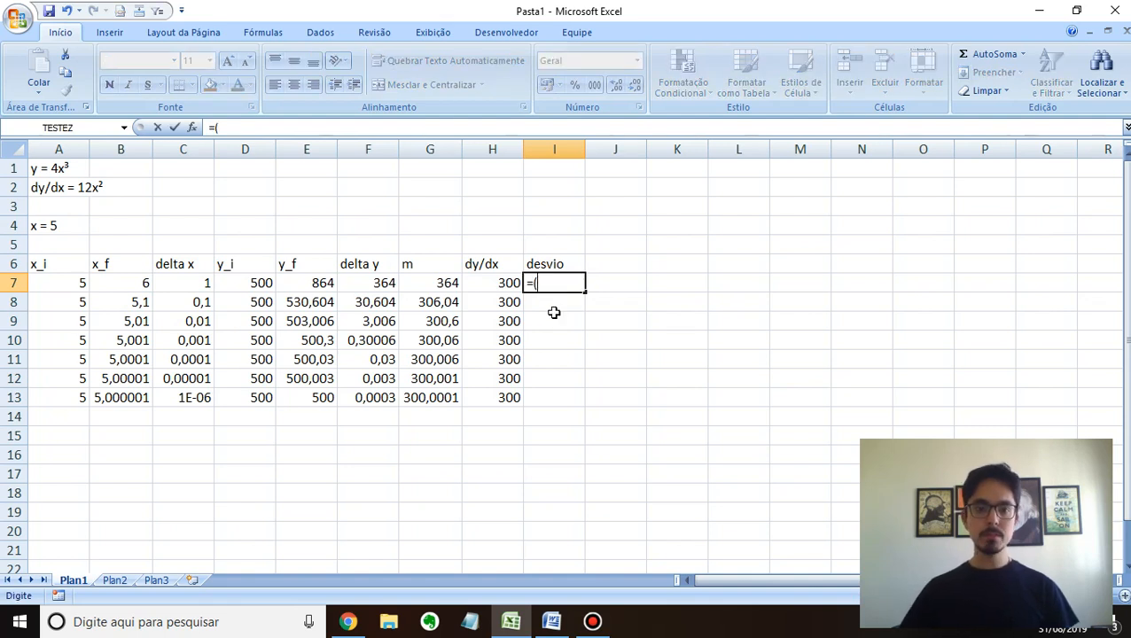
left_click(443, 283)
type("-H7)/H7")
key("Return")
key("Up")
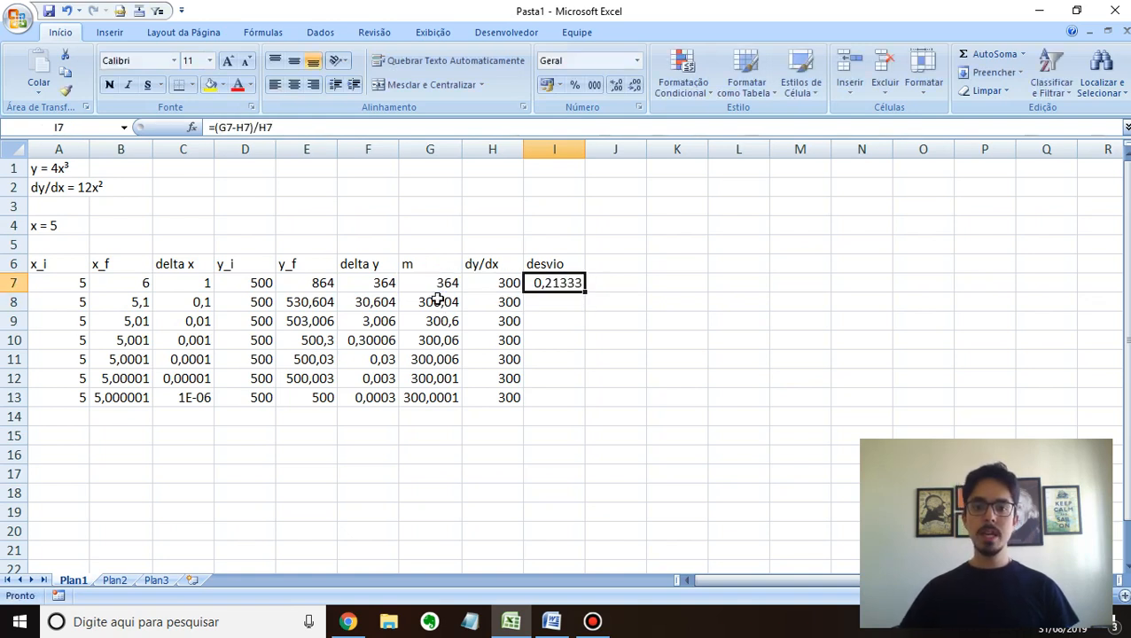
left_click(574, 86)
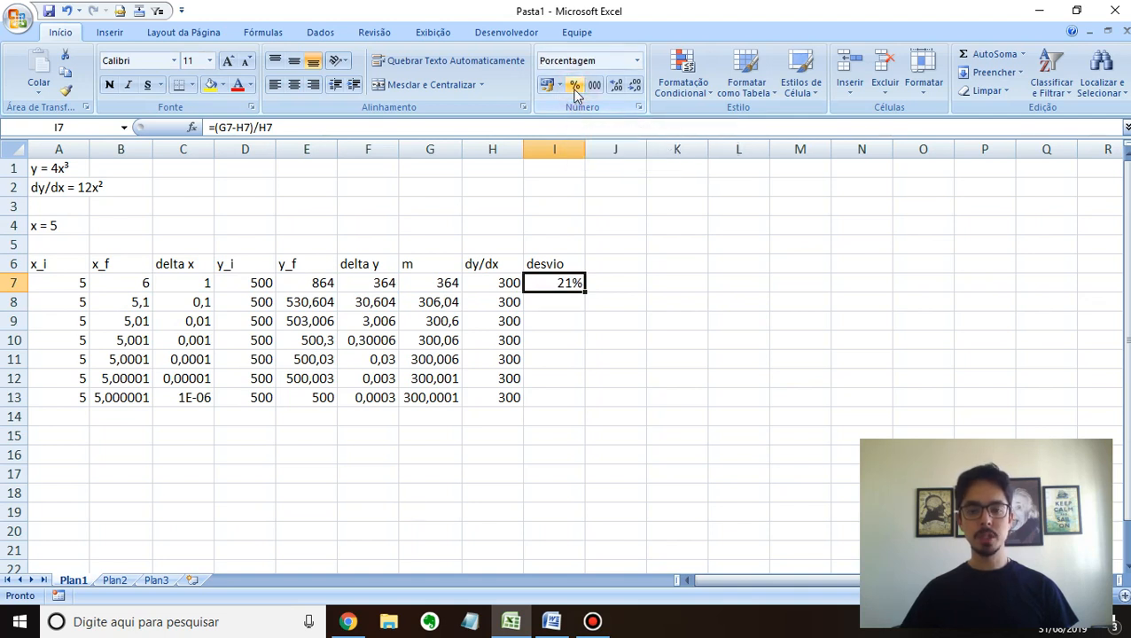
Review m, dy/dx and desvio in row 7, and fill the deviation formula from I7 down to I13.
left_click_drag(439, 283, 560, 282)
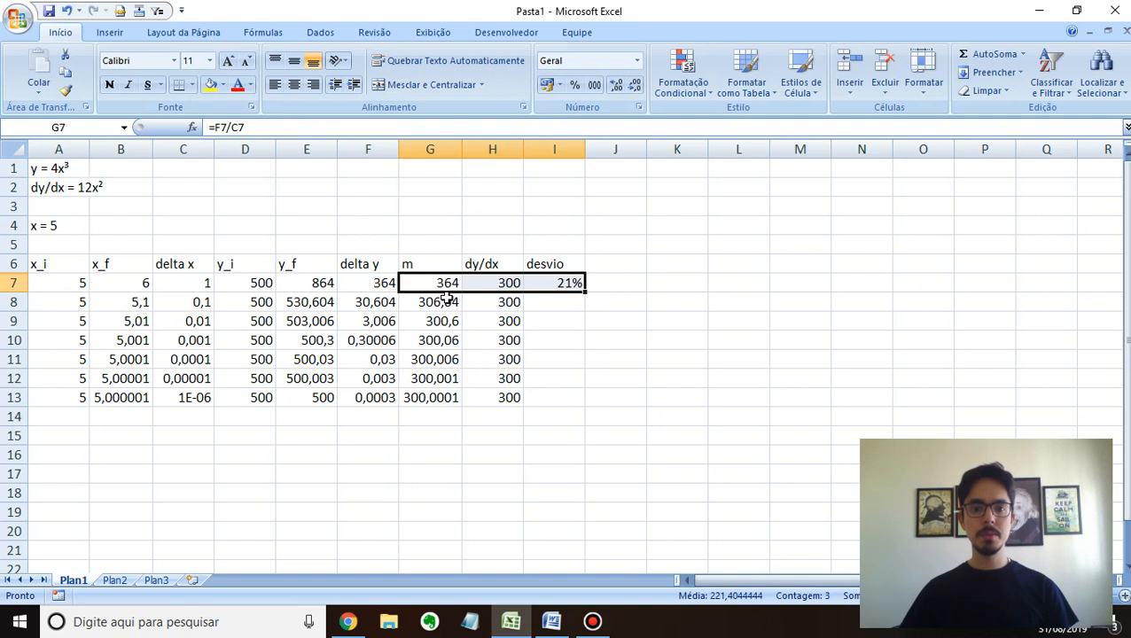
left_click(574, 285)
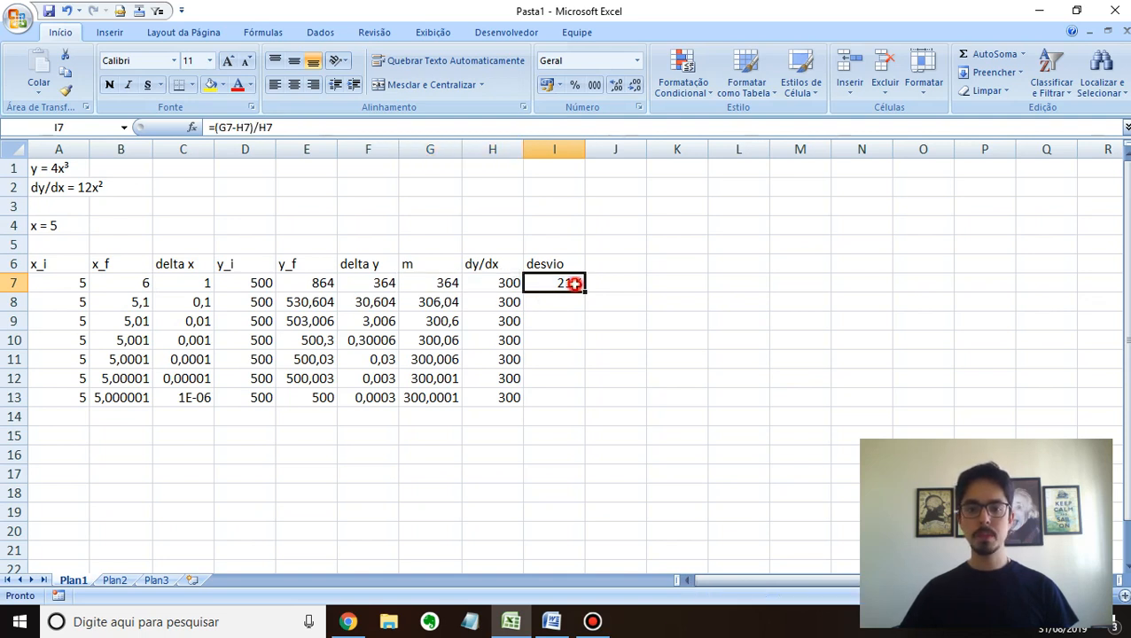
left_click_drag(583, 291, 596, 400)
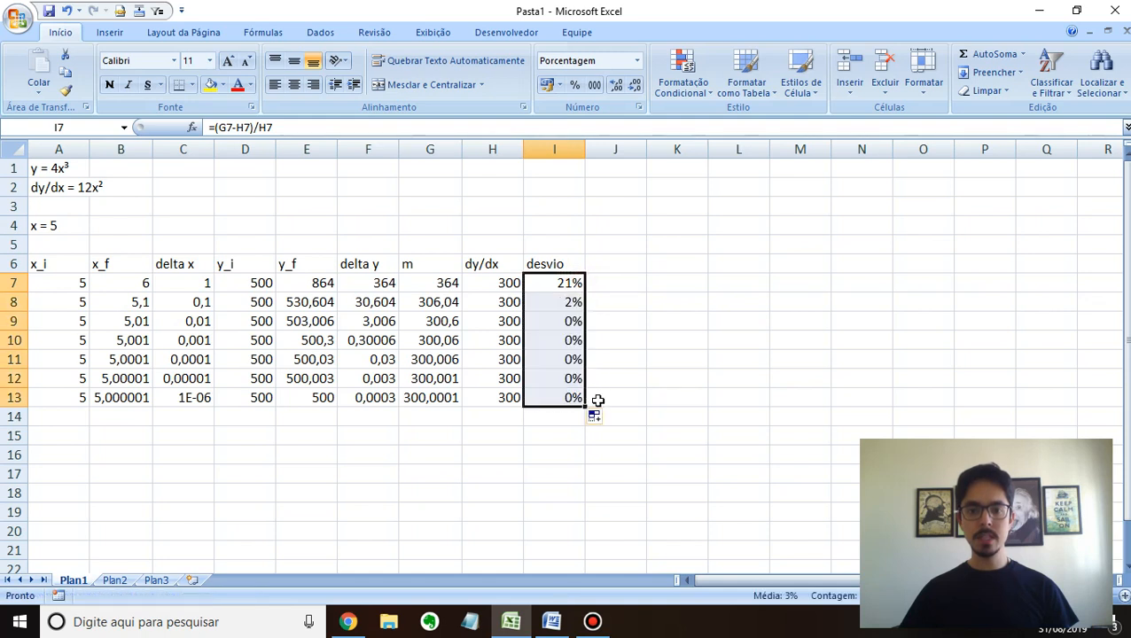
Increase the displayed precision of the deviation percentages in I9:I13 to five decimal places.
left_click(559, 321)
left_click(558, 397, "shift")
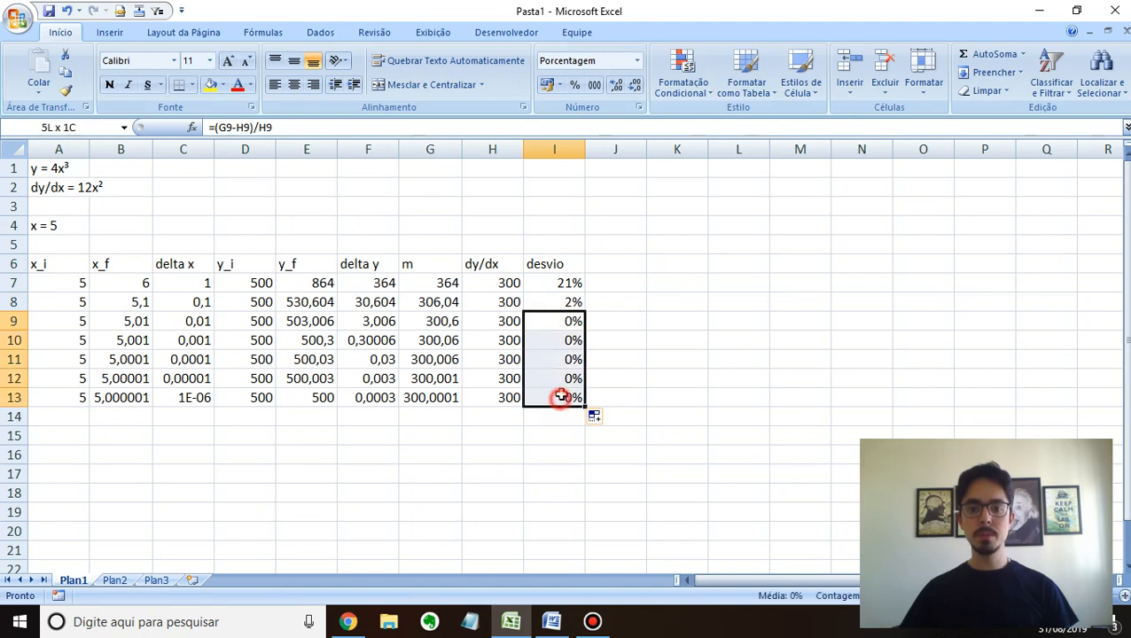
left_click(619, 87)
left_click(622, 88)
left_click(622, 90)
left_click(620, 87)
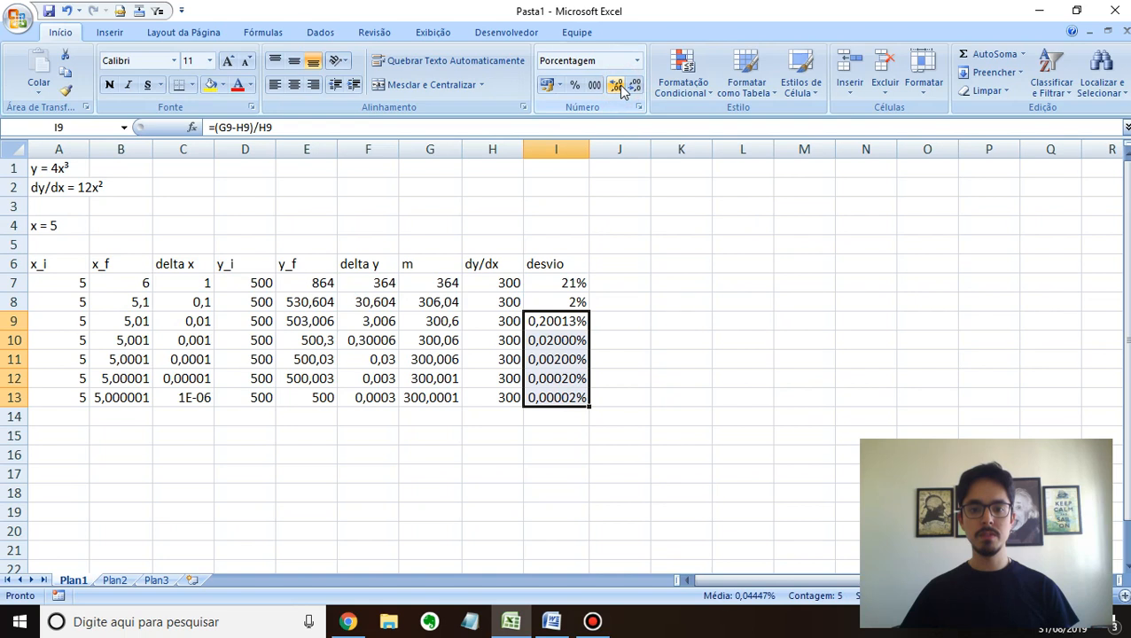
Examine delta x, m, dy/dx and the deviation in rows 9 and 11 to see how the approximation depends on delta x.
left_click(556, 323)
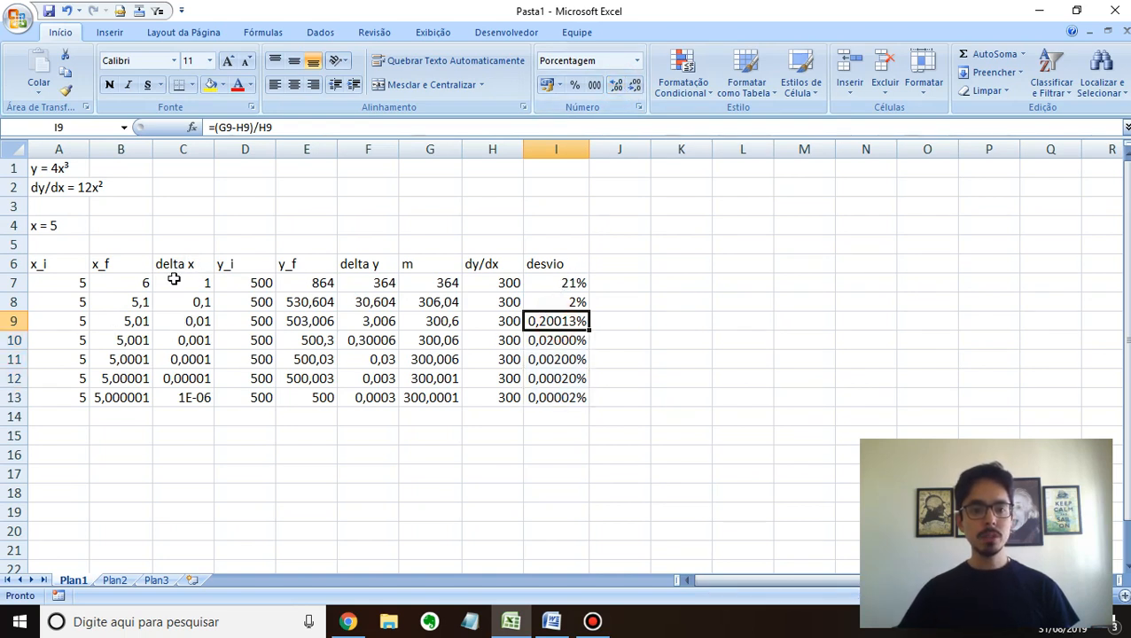
left_click(182, 321)
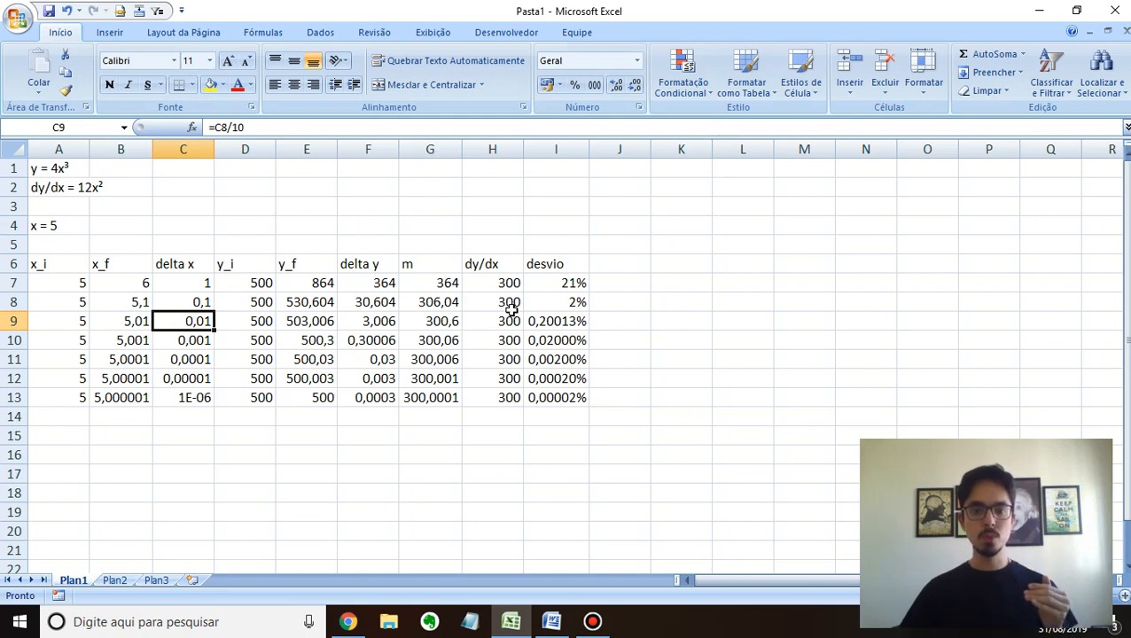
left_click(434, 324)
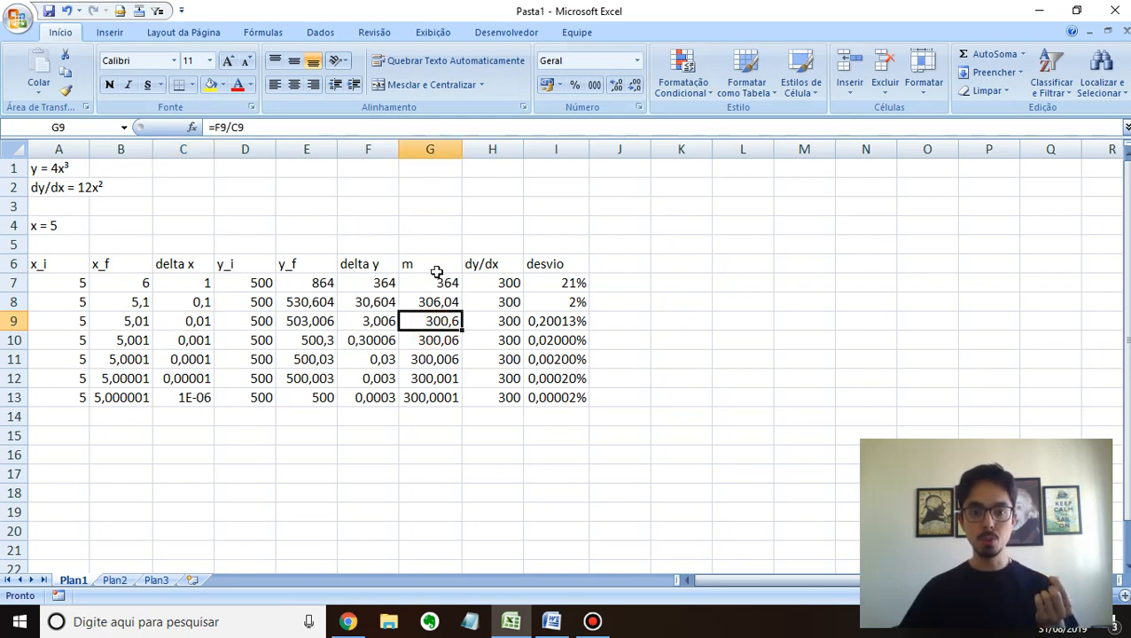
left_click(503, 323)
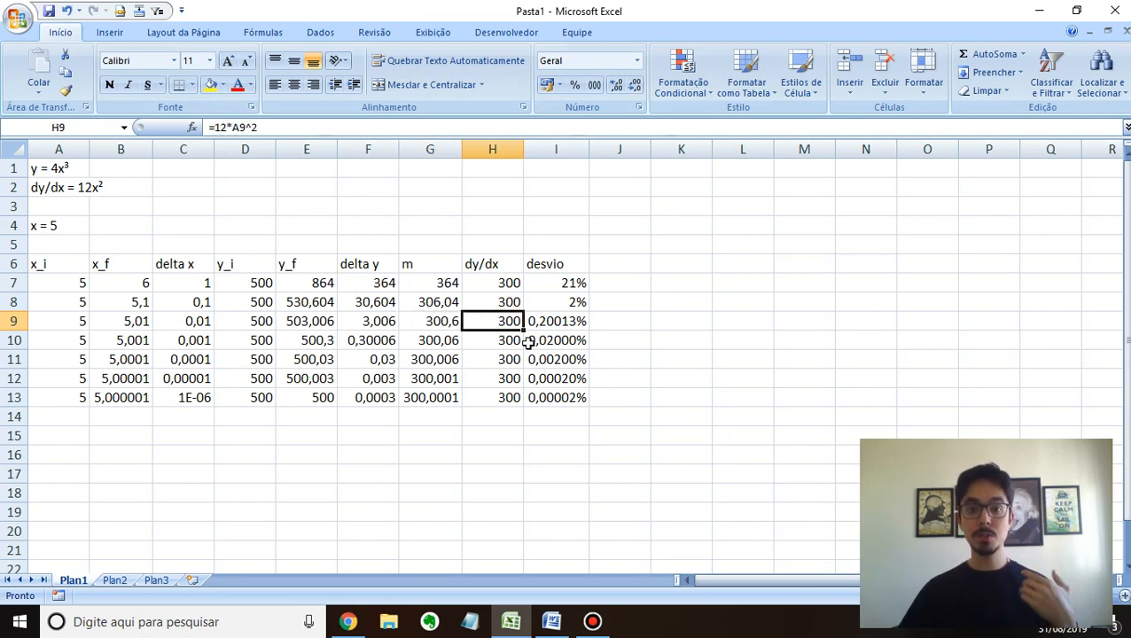
left_click(535, 319)
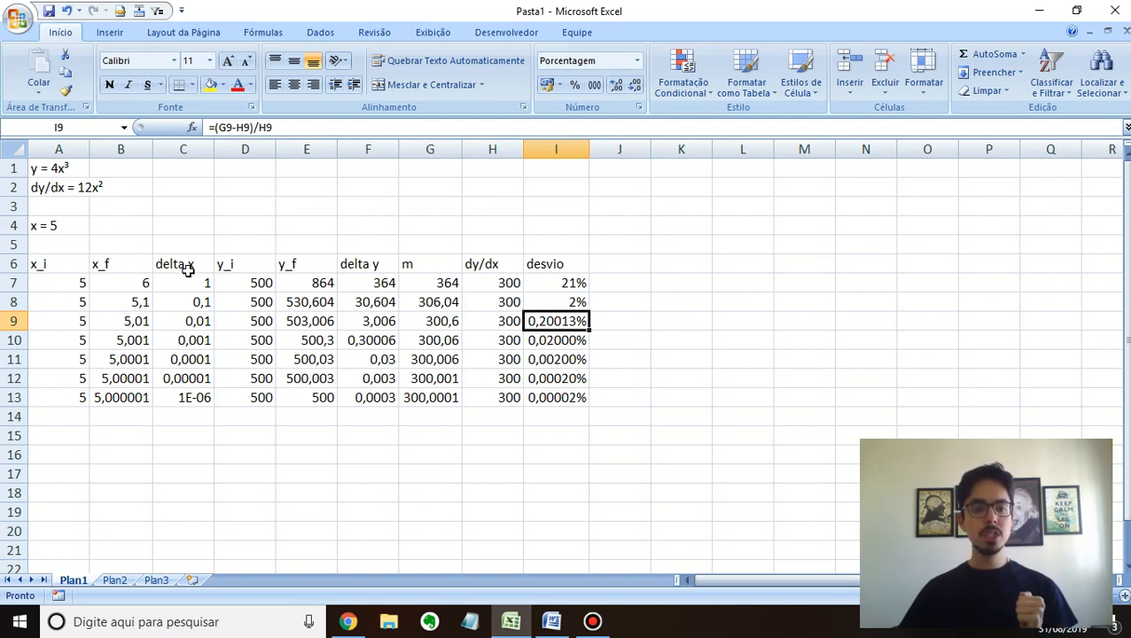
left_click(194, 362)
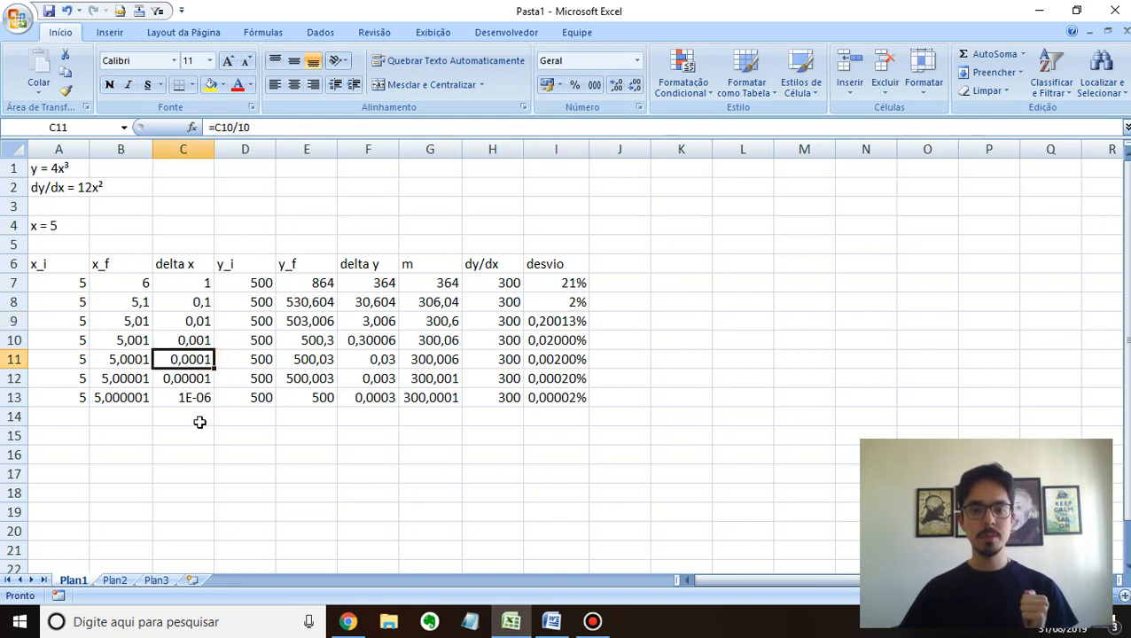
key("Right")
key("Right")
key("Right")
key("Right")
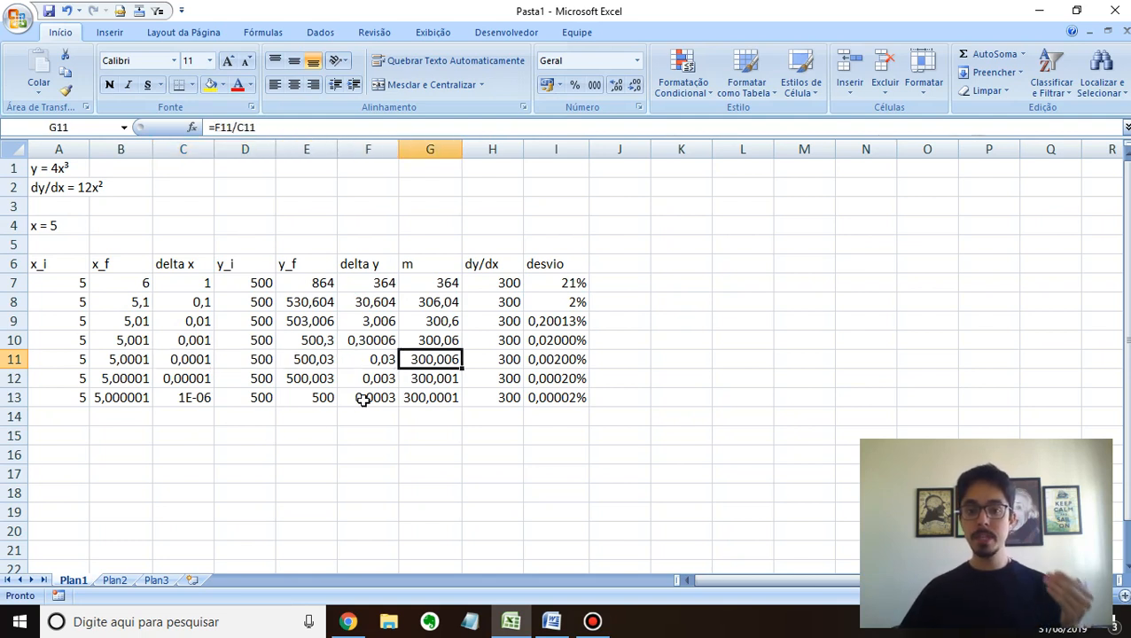
key("Right")
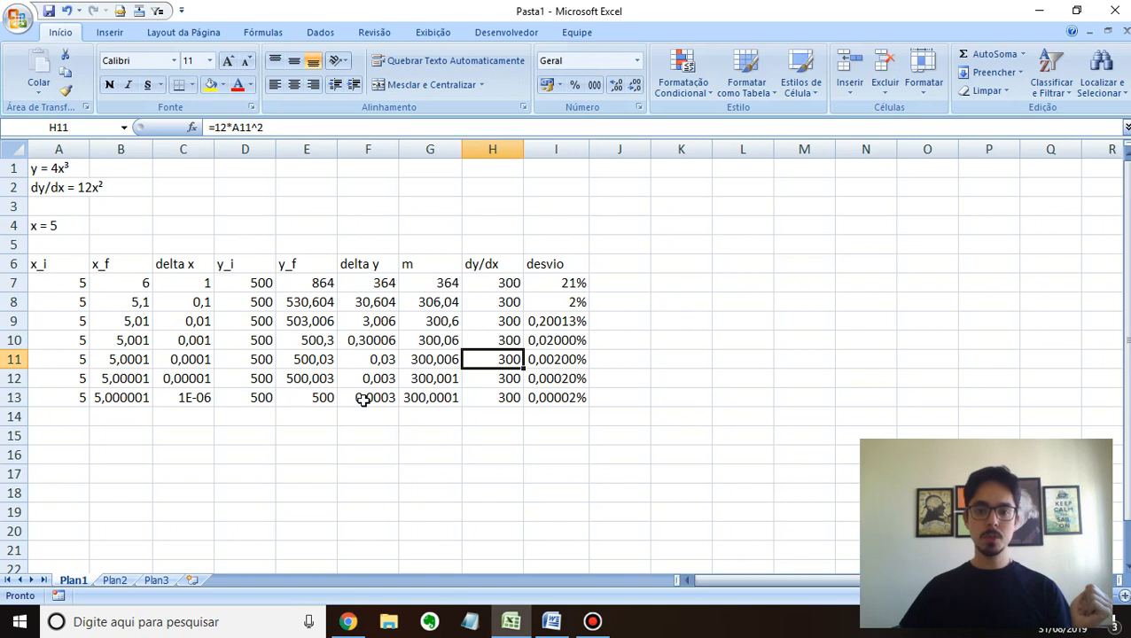
key("Right")
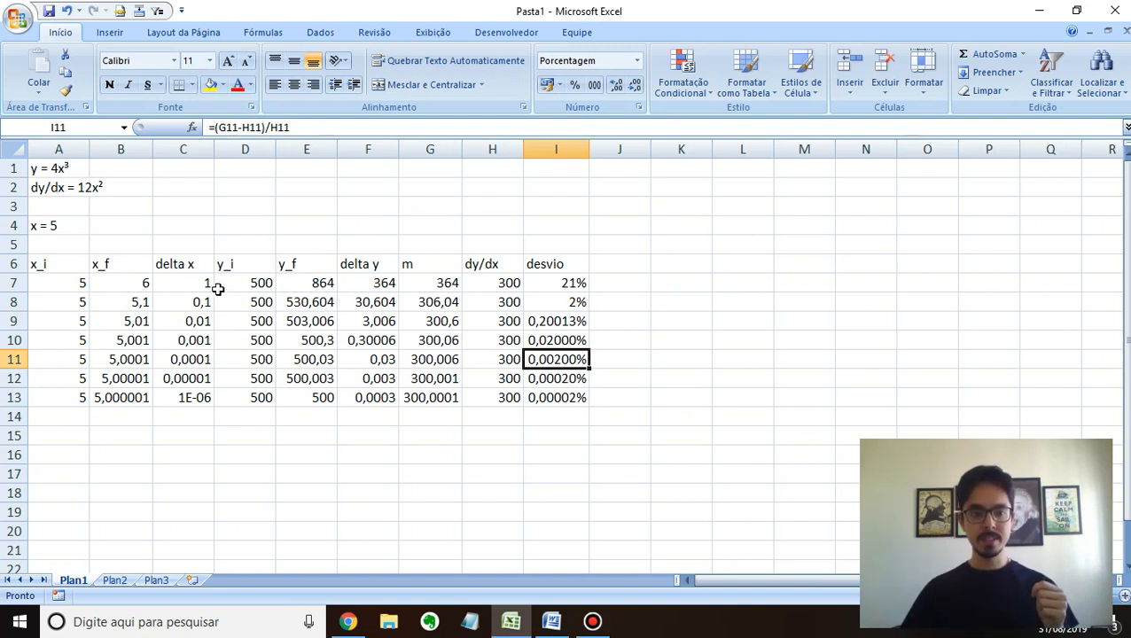
Switch to the Word document containing the slope equation and the limit definition of dy/dx.
left_click(551, 621)
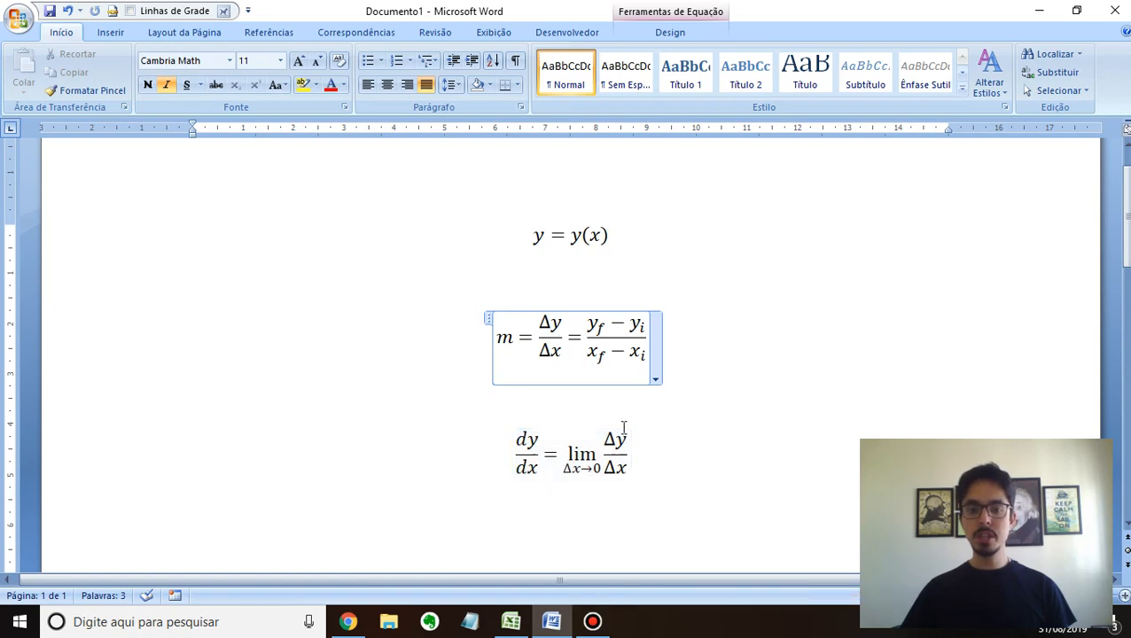
Switch back to the Excel workbook and compare the m, delta x and dy/dx columns across rows 6 to 13.
left_click(511, 621)
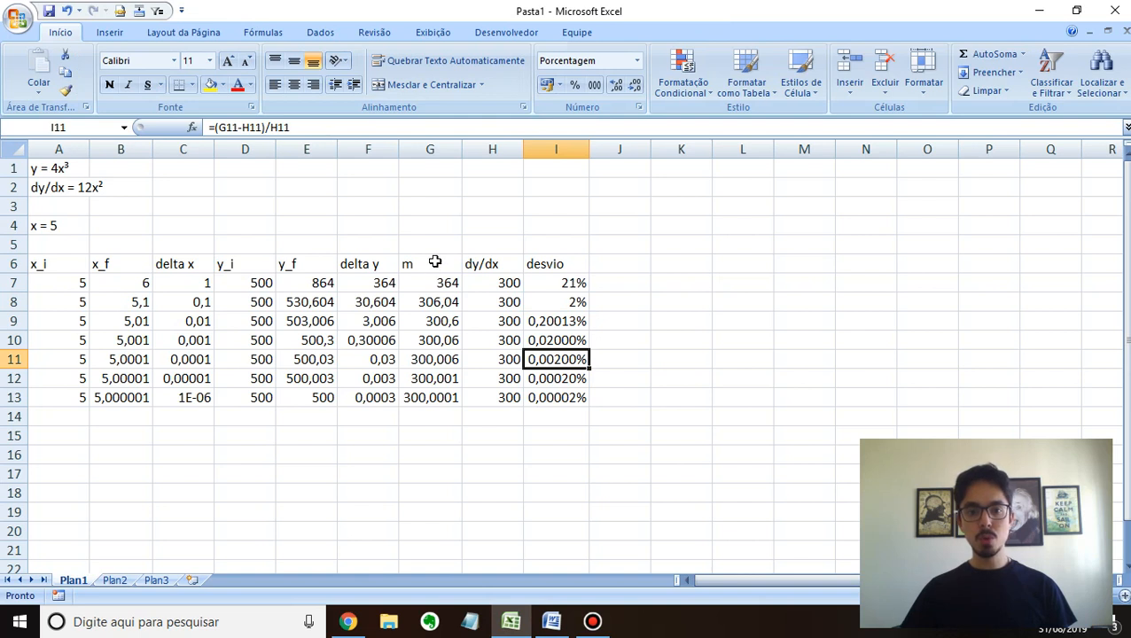
left_click_drag(432, 264, 432, 393)
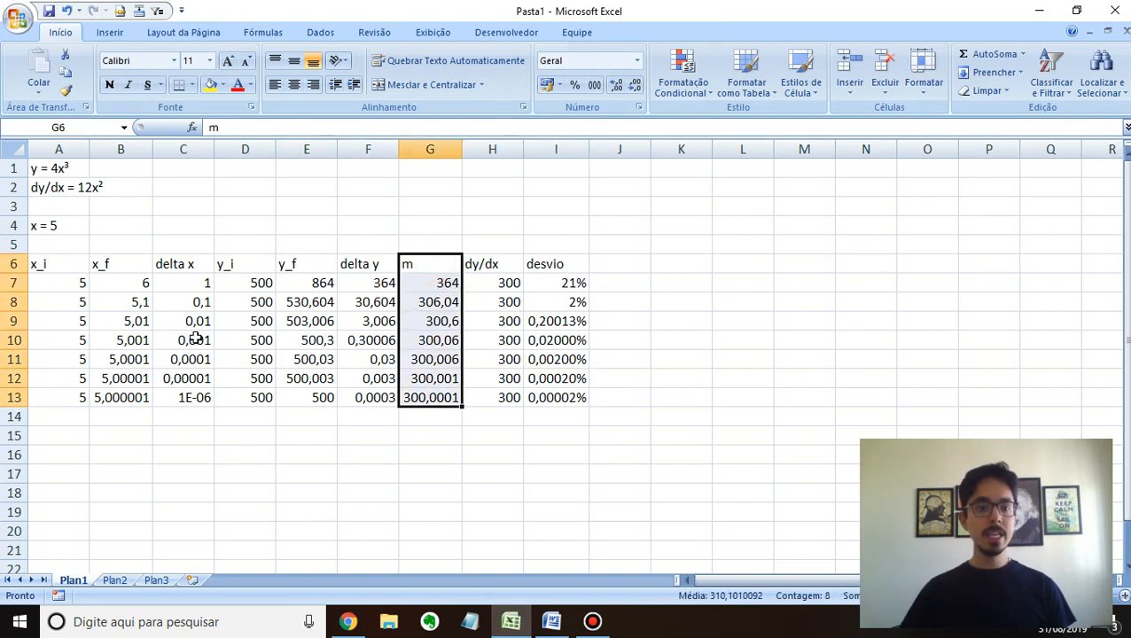
left_click_drag(196, 264, 199, 397)
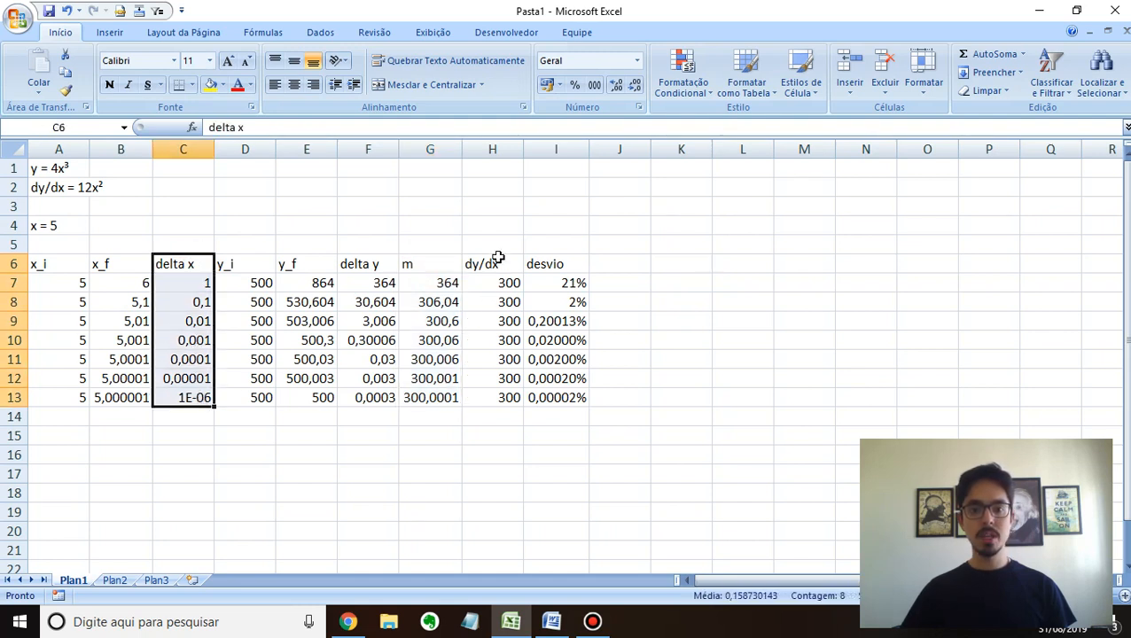
left_click_drag(485, 263, 492, 399)
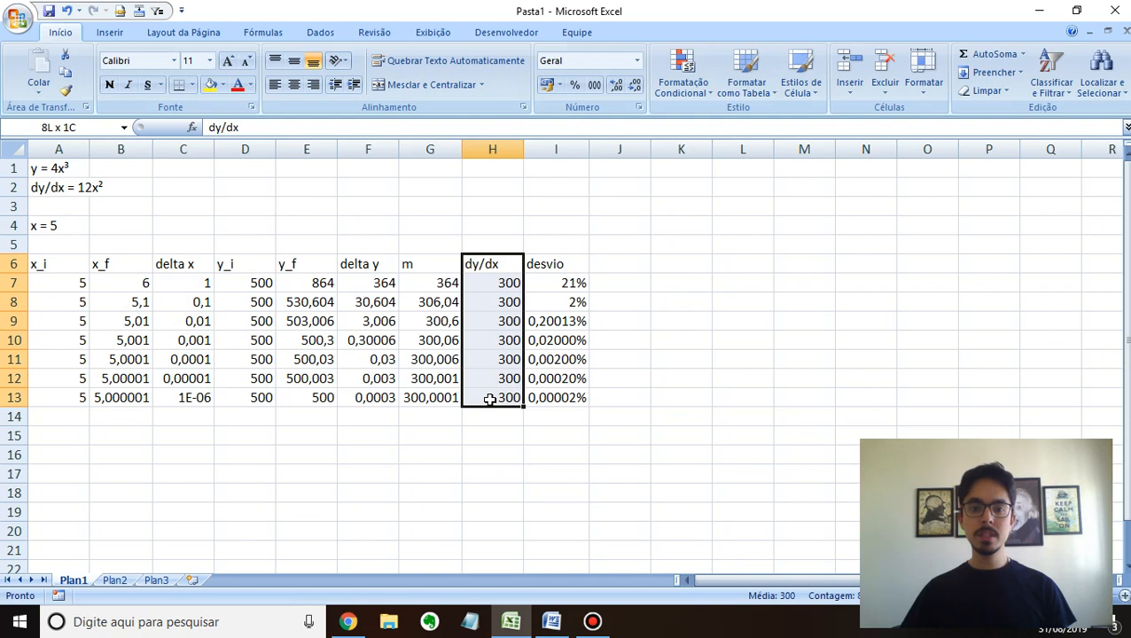
left_click_drag(431, 261, 437, 393)
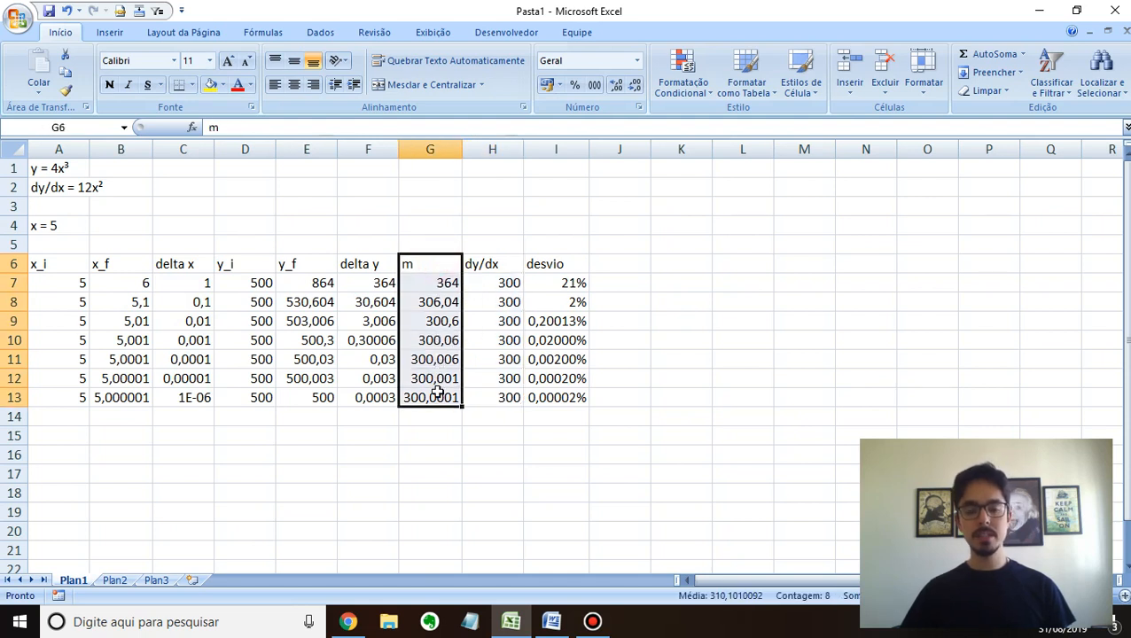
Try extending the delta x series from C12:C13 down to C19, and undo the fill.
left_click(186, 387, "shift")
left_click_drag(191, 381, 222, 521)
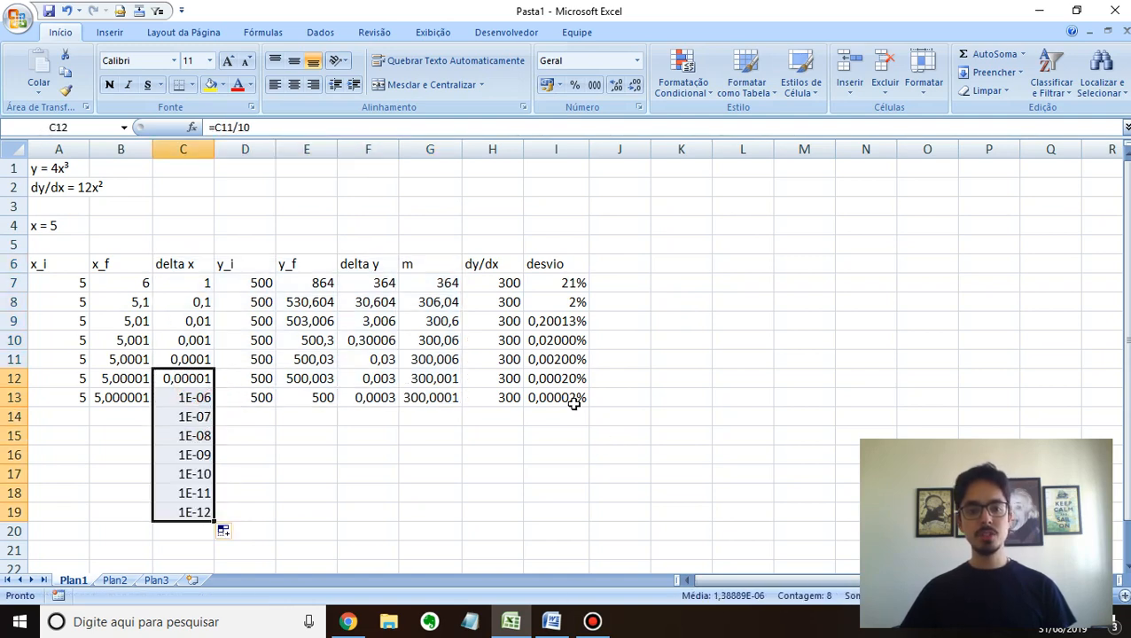
key("ctrl+z")
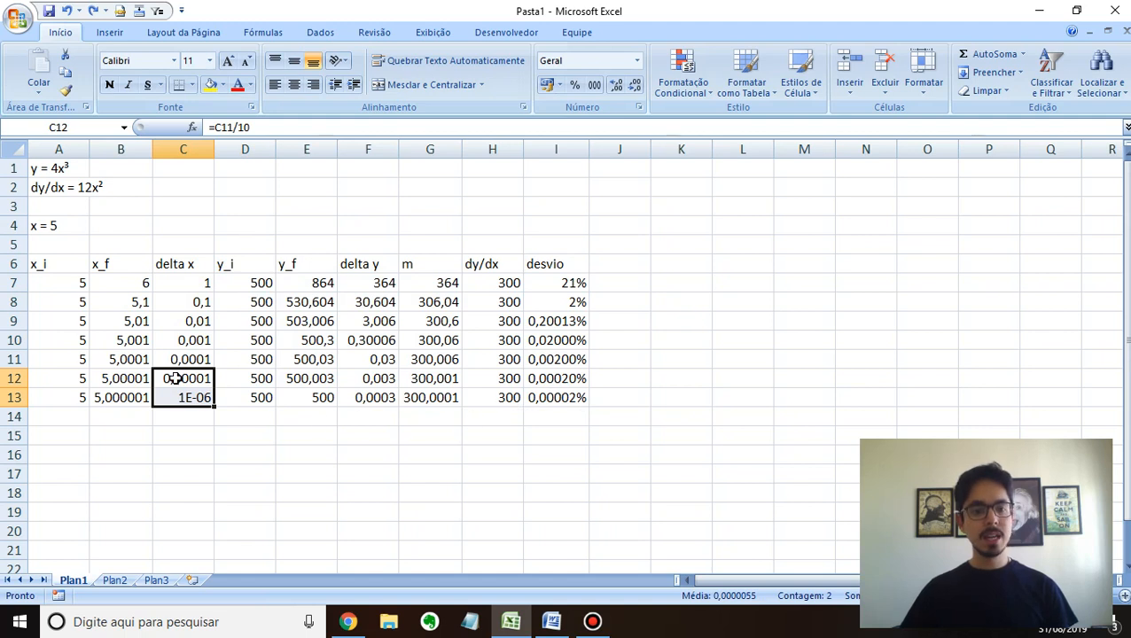